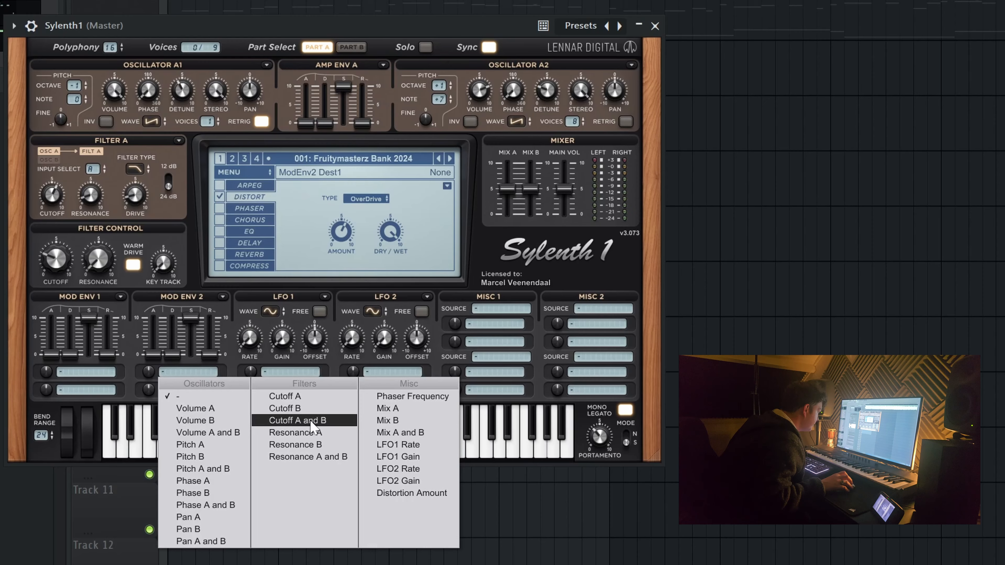
Adjust the Mod Env 2 modulation amount for Cutoff AB in the Sylenth1 patch to around 4.000.
left_click(311, 421)
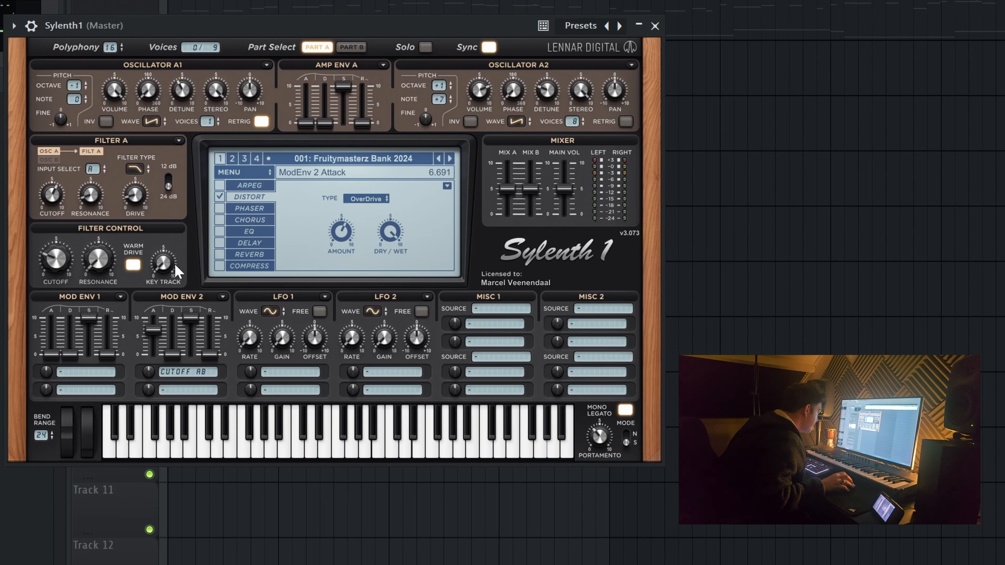
left_click_drag(175, 263, 175, 262)
scroll(151, 373, "up", 4)
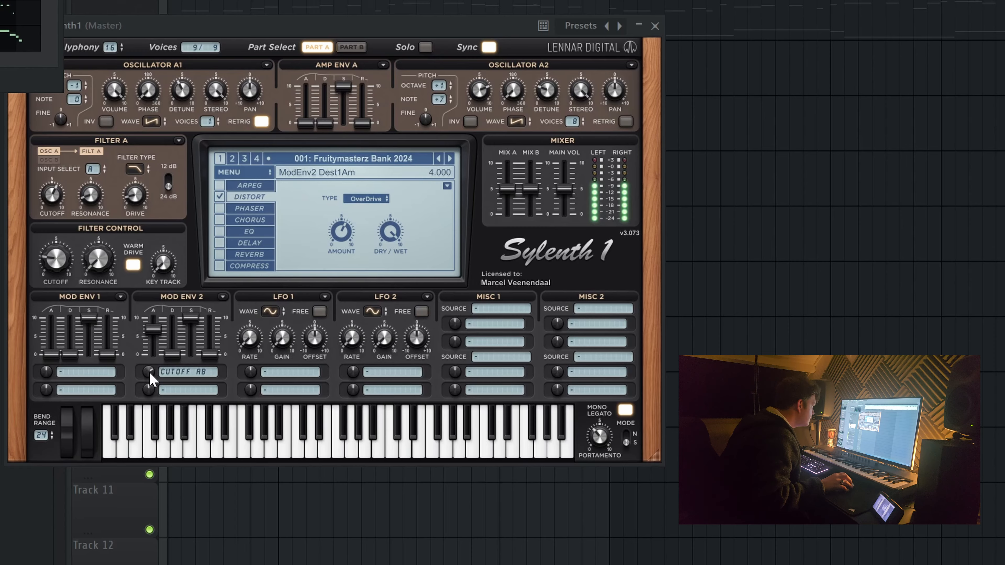
scroll(150, 371, "down", 1)
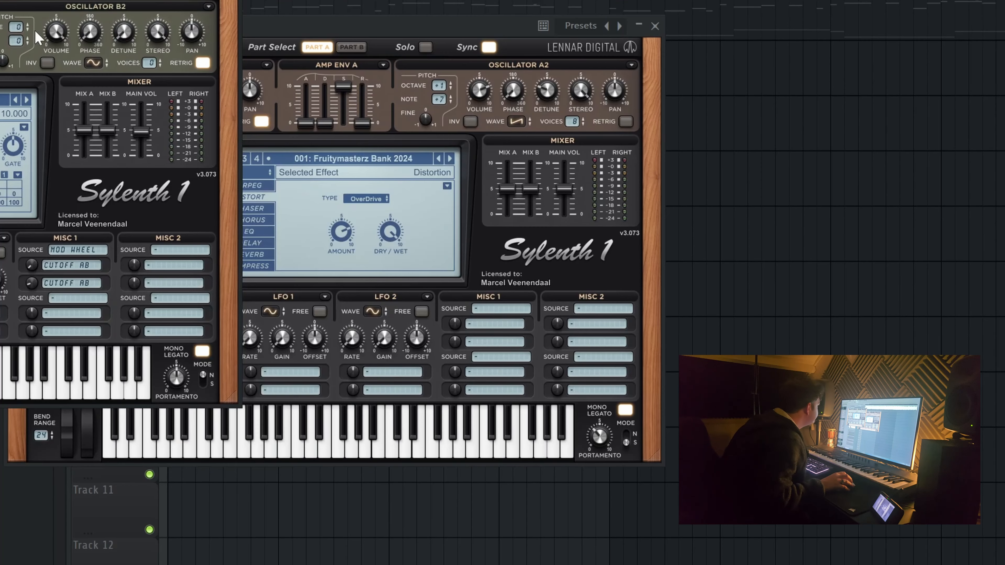
Lower the Sylenth1 #3 channel volume and check its level against the other Sylenth1 layers during playback.
left_click(151, 38)
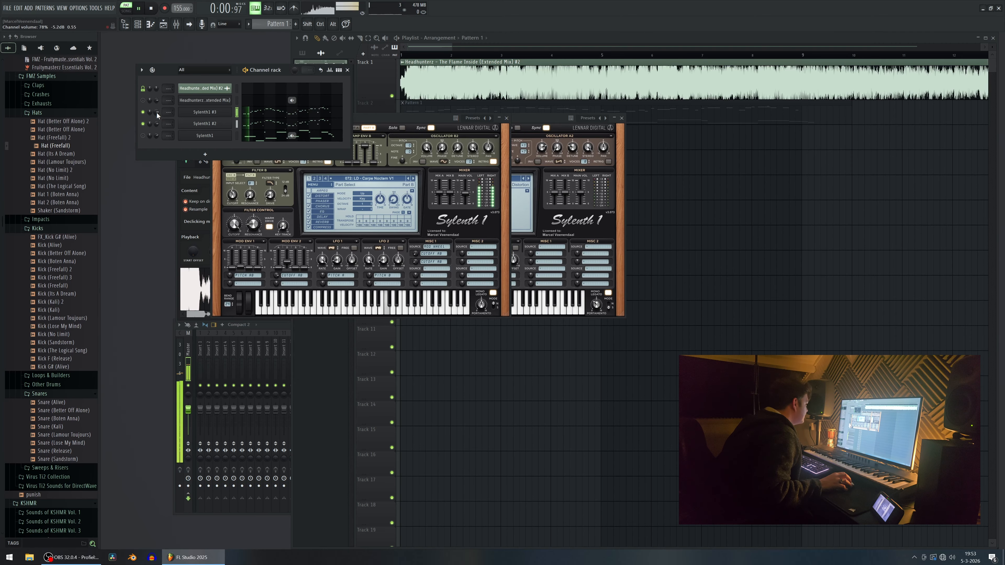
scroll(156, 113, "down", 4)
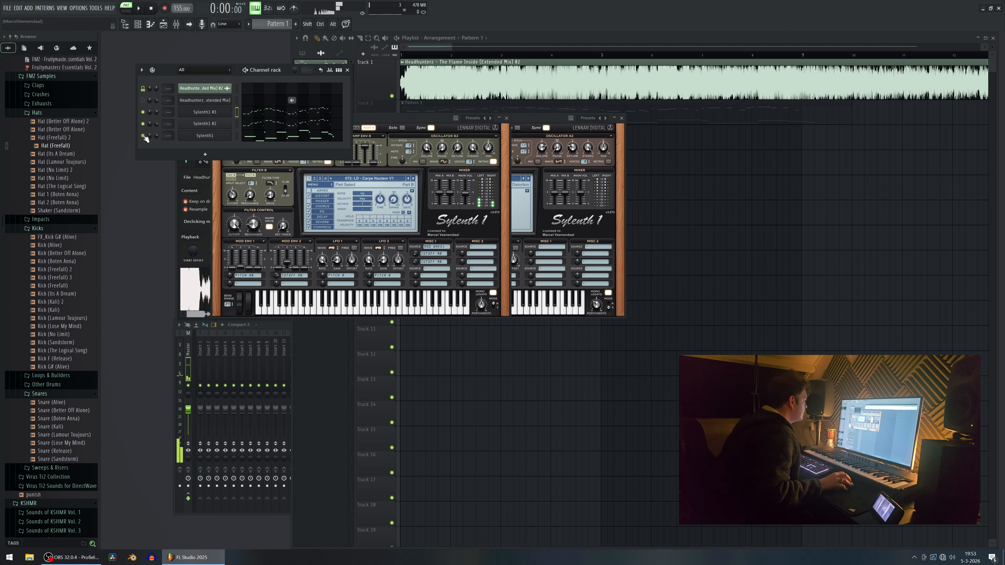
key("space")
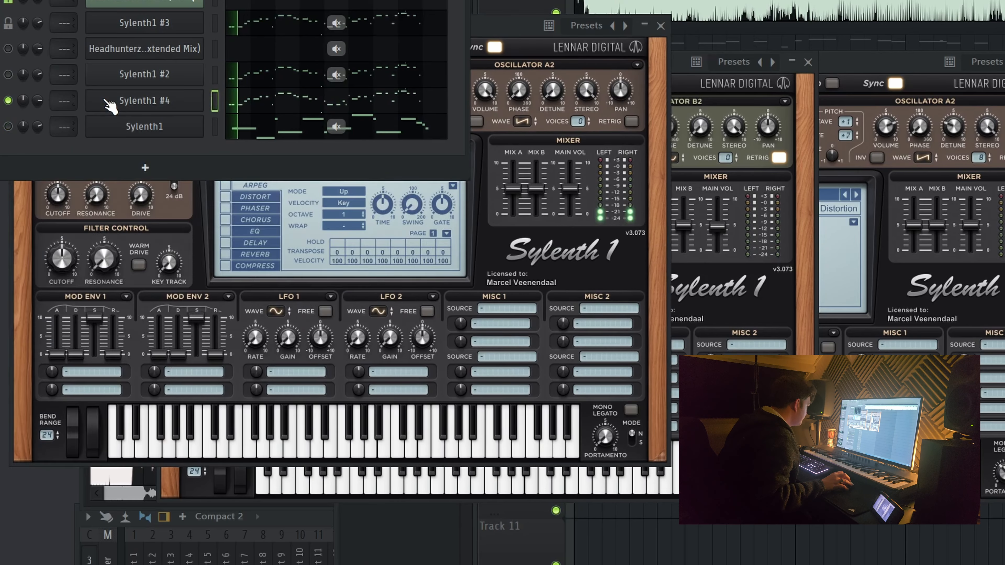
Set oscillator A1 of Sylenth1 #4 to octave 0 with 8 voices and retrigger off, and give oscillator A2 8 voices as well.
left_click(107, 101)
left_click(107, 101)
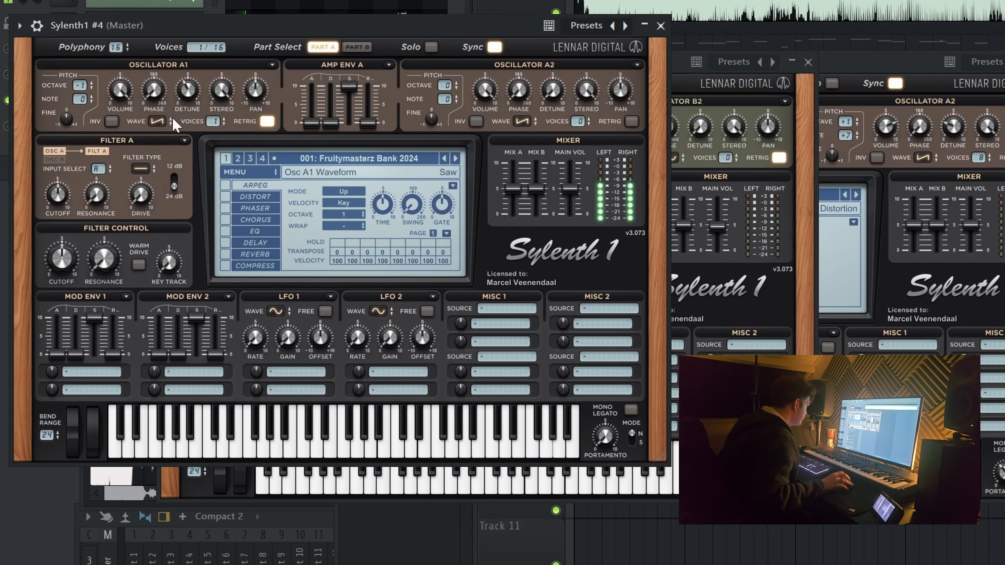
left_click(91, 83)
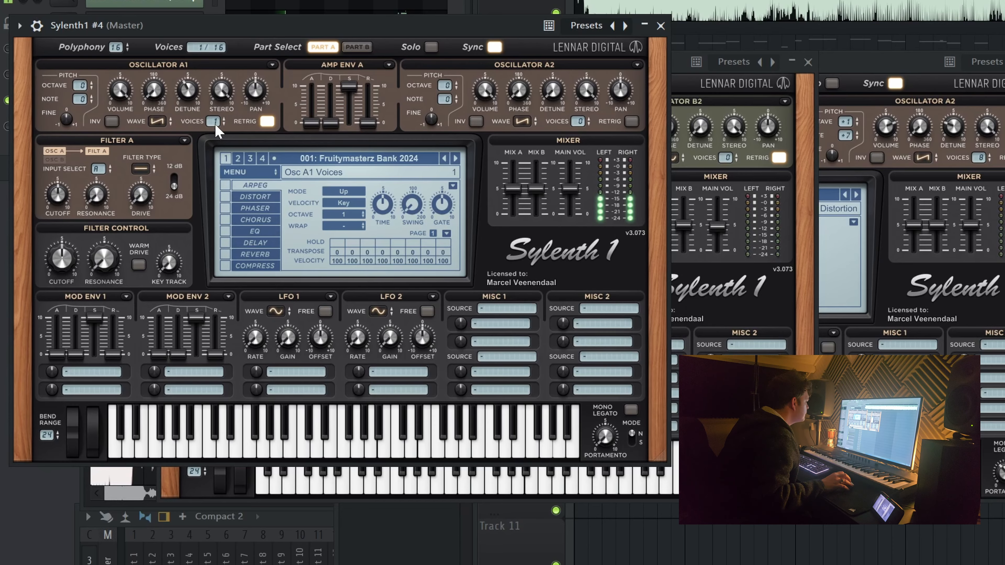
left_click(267, 121)
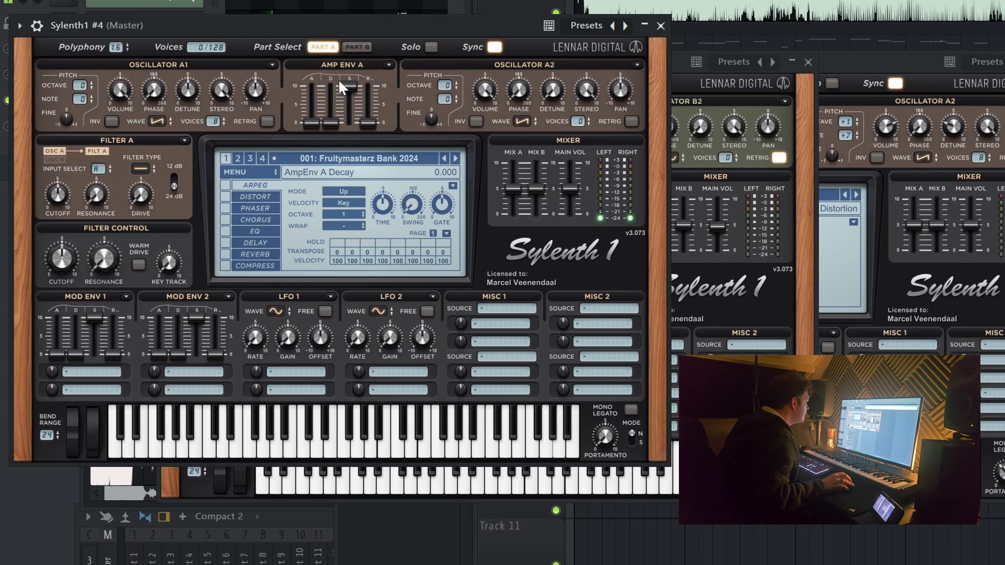
left_click(635, 65)
left_click(652, 88)
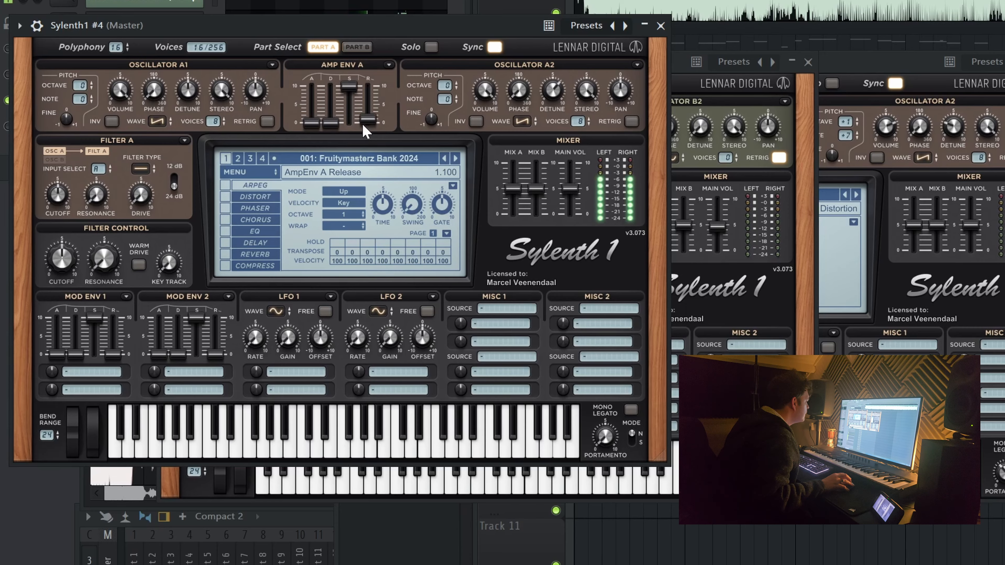
Shape Amp Env A of Sylenth1 #4 with a decay of 2.500 and a slightly reduced sustain, and enable the EQ effect.
left_click_drag(348, 87, 344, 273)
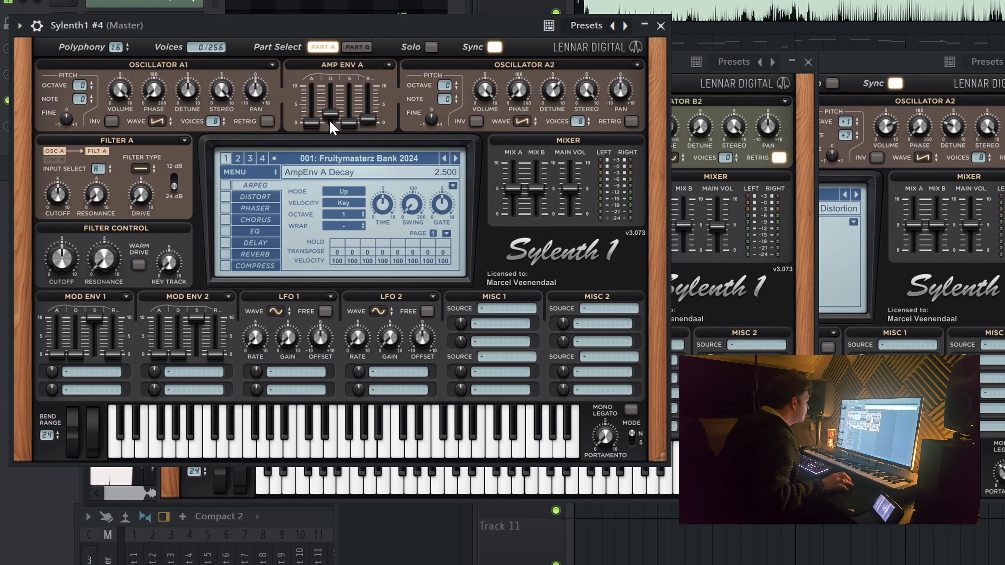
left_click_drag(349, 123, 349, 118)
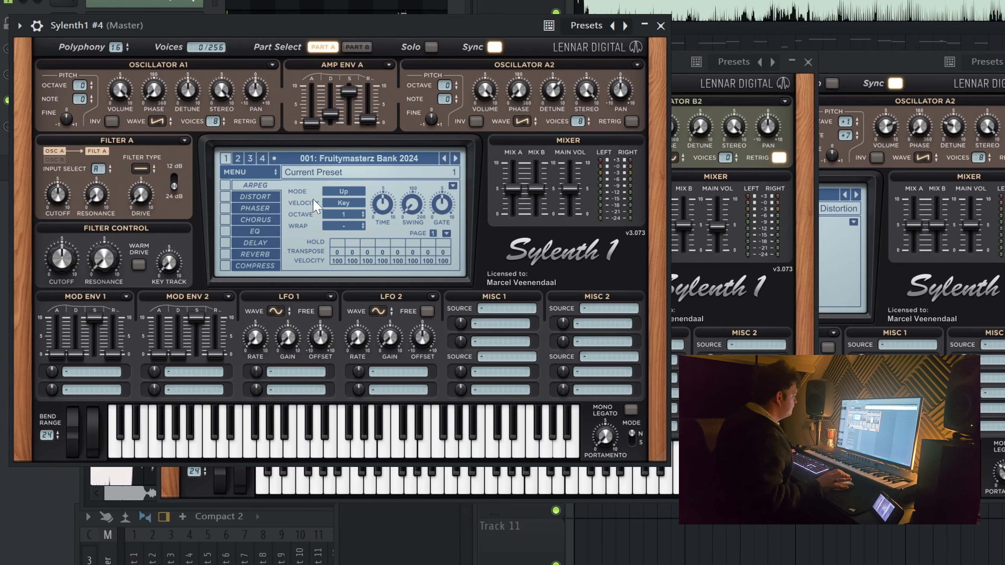
left_click_drag(341, 30, 600, 131)
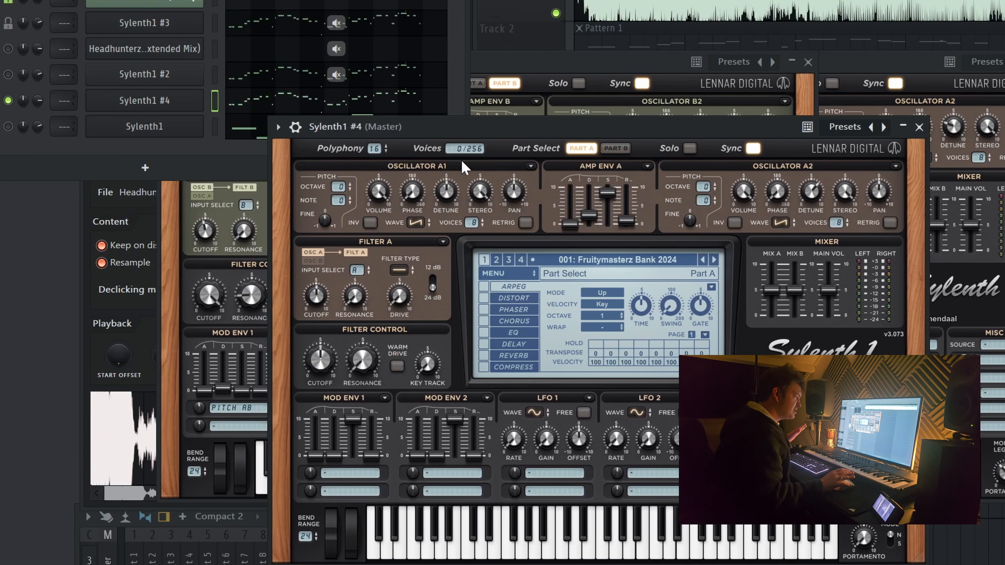
left_click(484, 334)
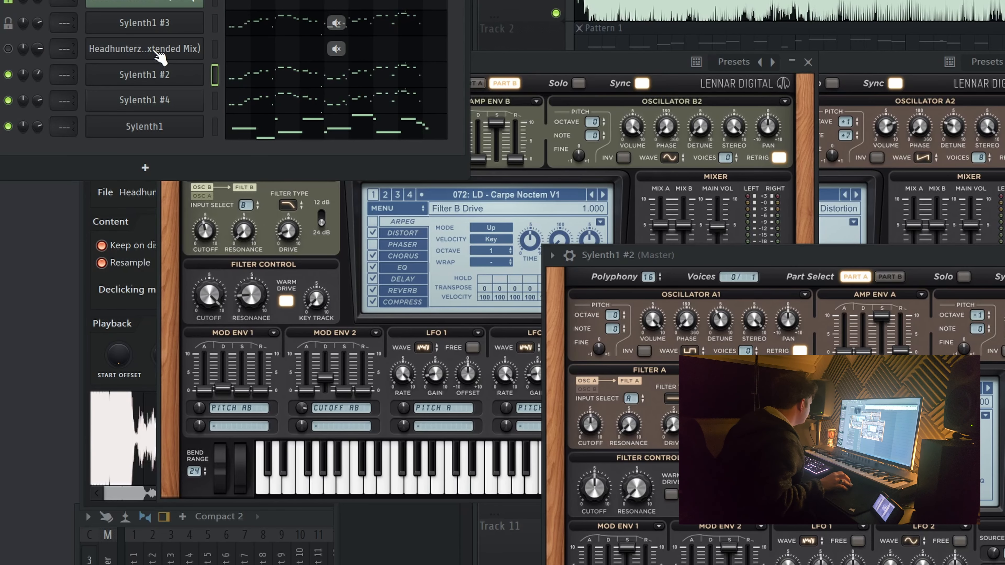
Solo the Sylenth1 #3 channel and move it directly above Sylenth1 #2 in the channel rack.
right_click(12, 24)
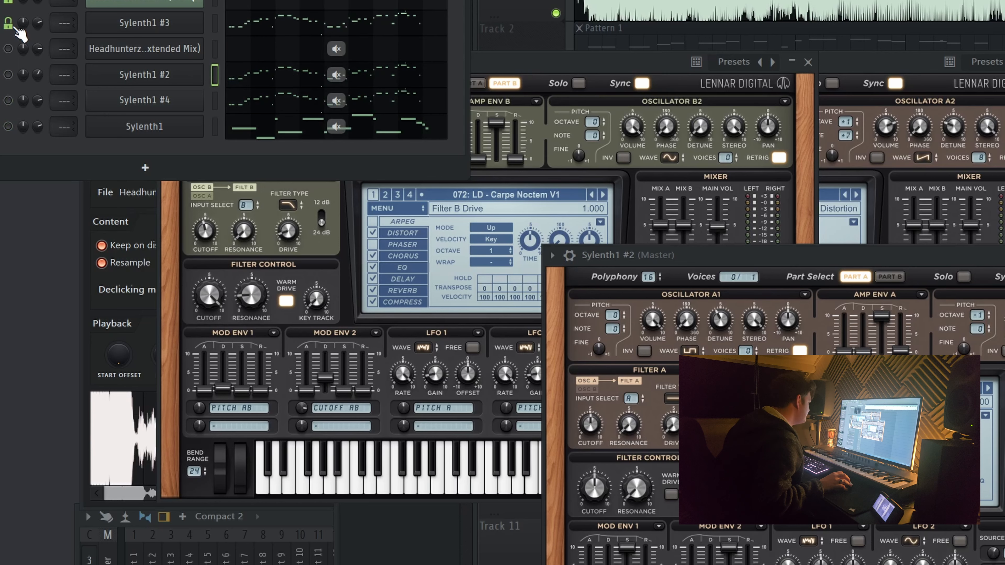
left_click_drag(143, 34, 95, 59)
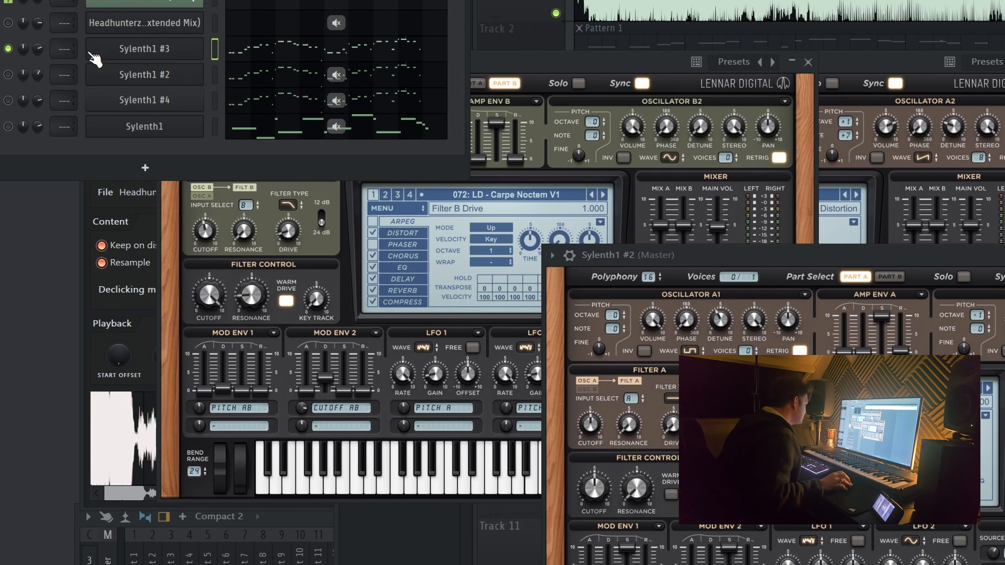
Switch off the delay and reverb effects in Sylenth1 #3, keeping the compressor enabled.
left_click(95, 57)
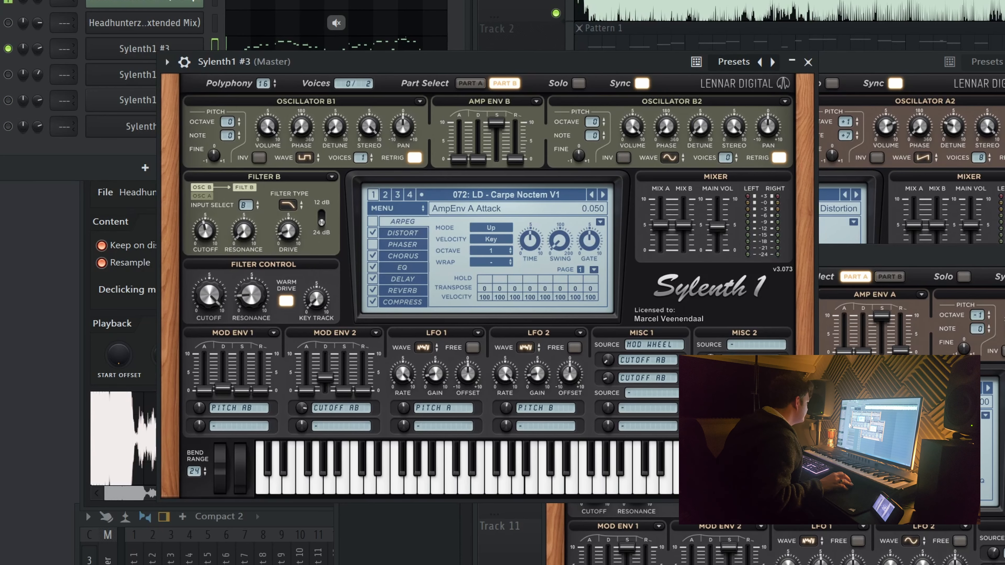
left_click(135, 50)
left_click(135, 49)
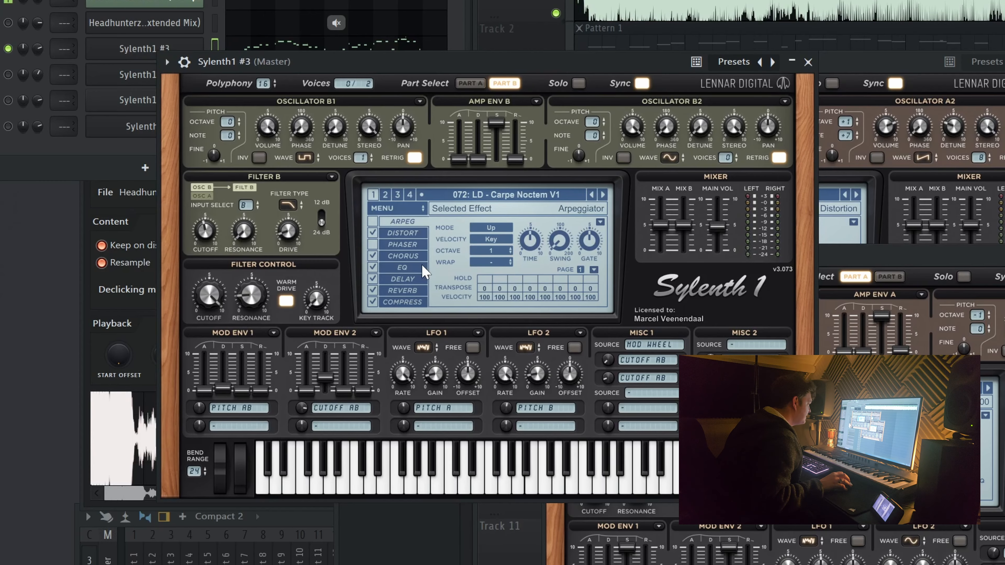
left_click(375, 291)
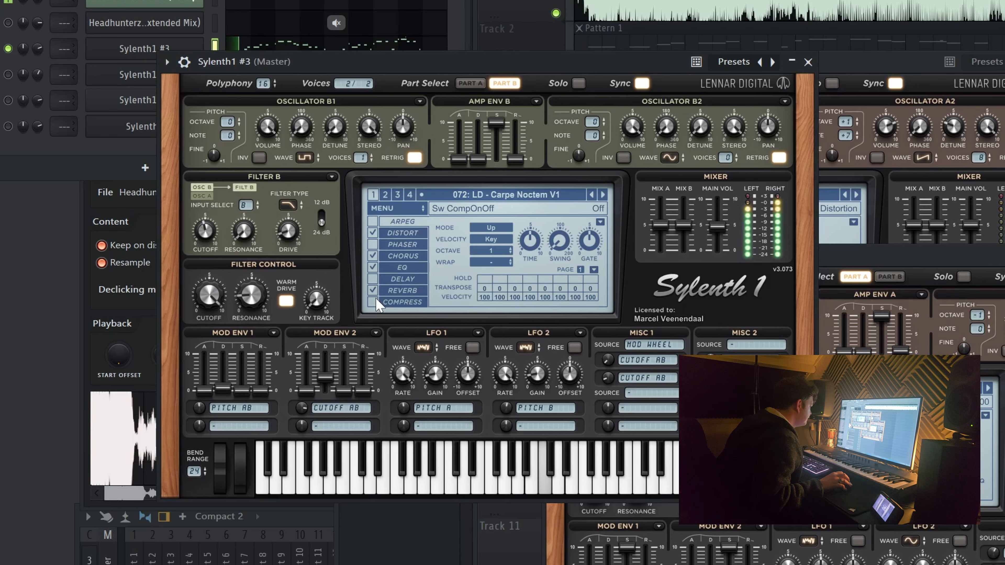
left_click(376, 302)
left_click(371, 290)
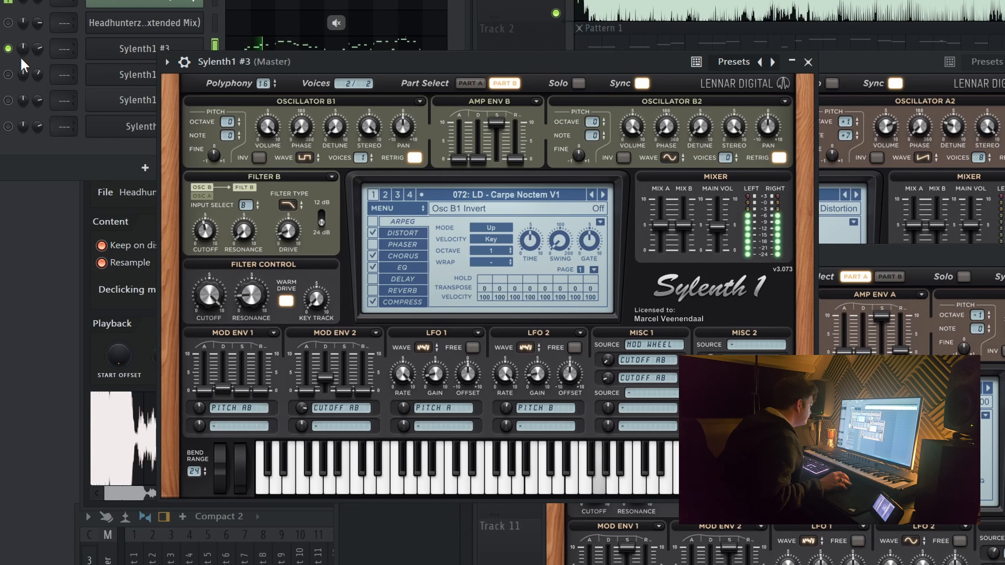
Unmute the Sylenth1 #4 and Sylenth1 channels and play them together with Sylenth1 #3 from the start of the pattern.
left_click(11, 101)
left_click(8, 126)
left_click(9, 49)
left_click(8, 49)
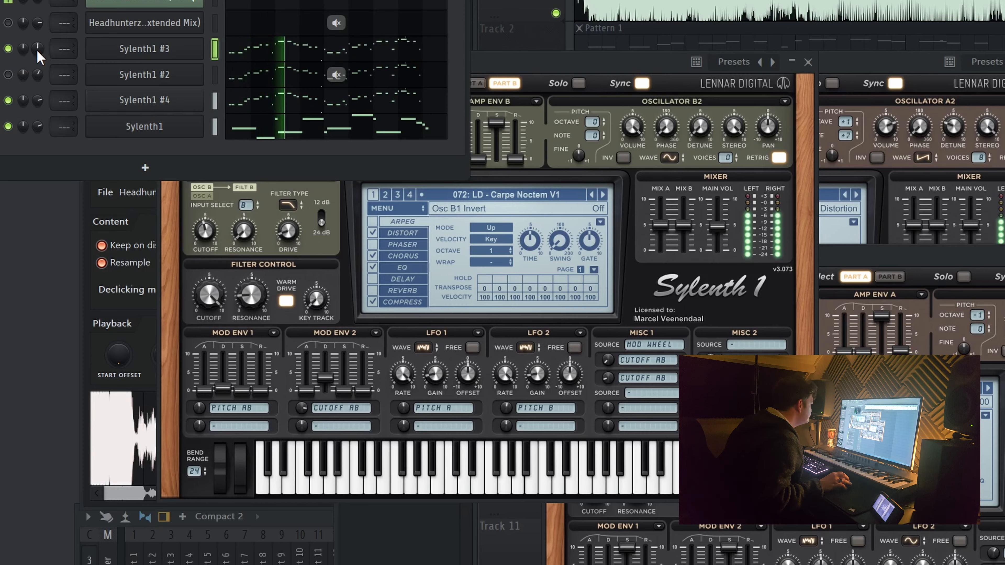
key("space")
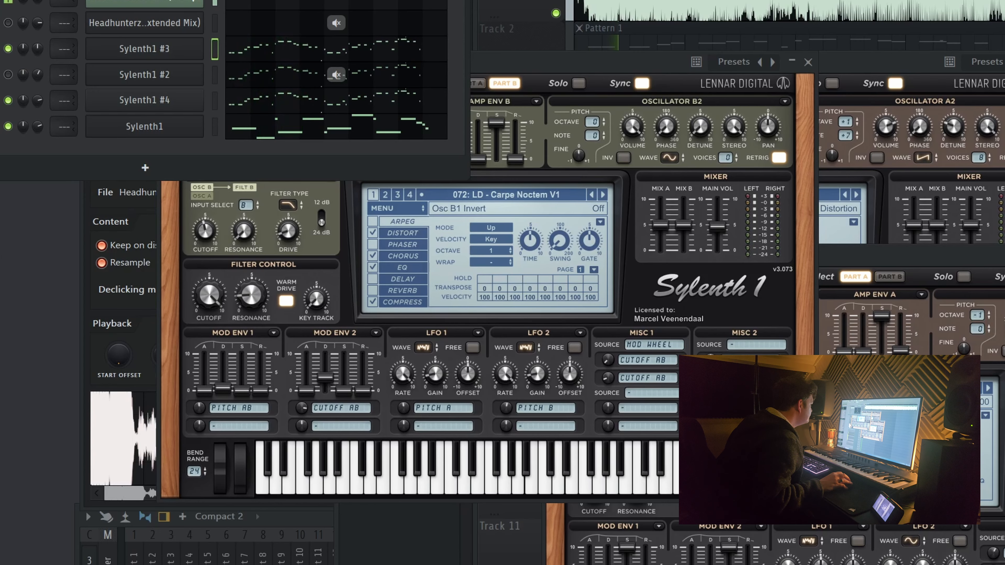
key("space")
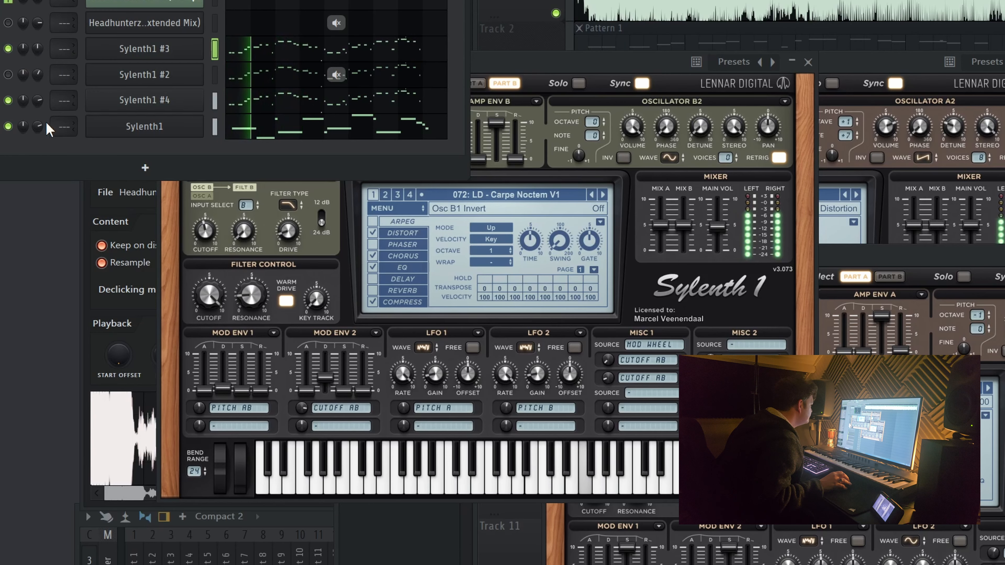
Raise the LFO 1 gain of Sylenth1 #4 to 1.500 and fine-tune the LFO 1 rate.
left_click(155, 129)
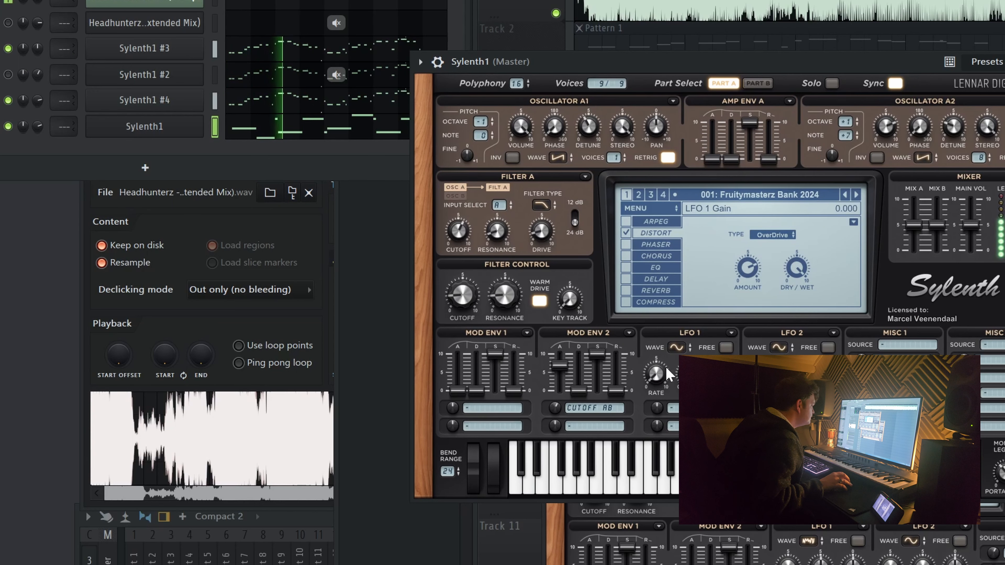
left_click(160, 101)
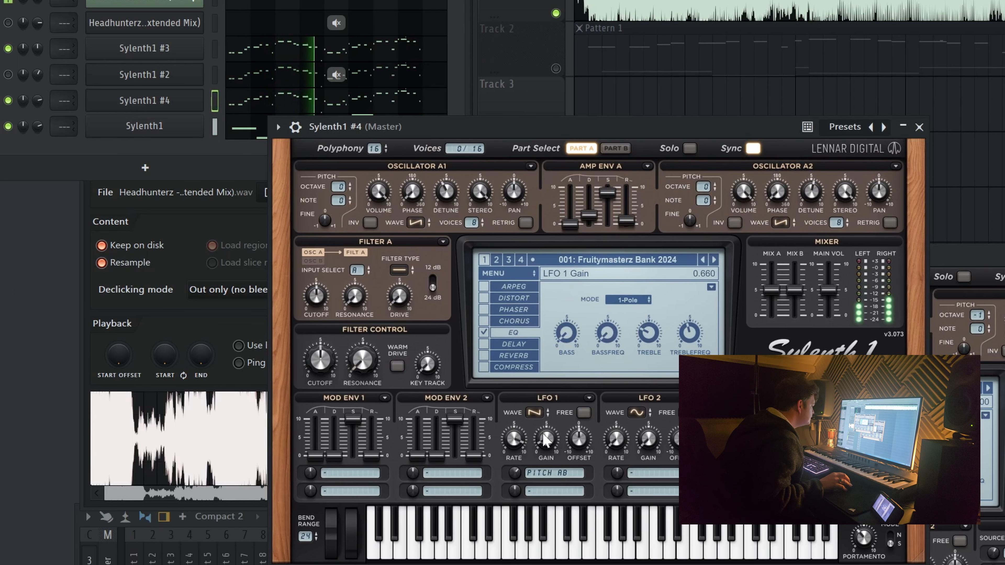
scroll(552, 443, "up", 3)
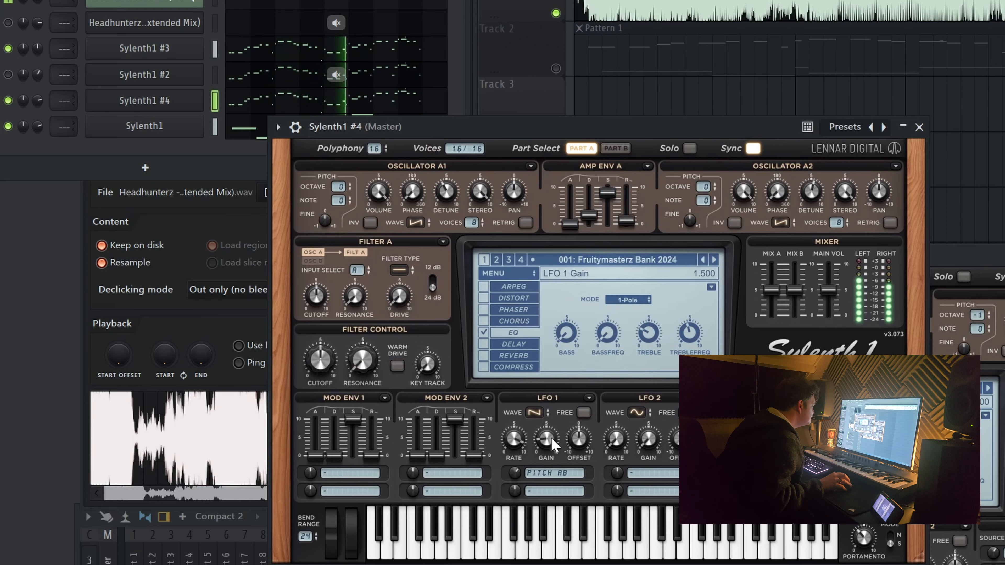
mouse_move(517, 440)
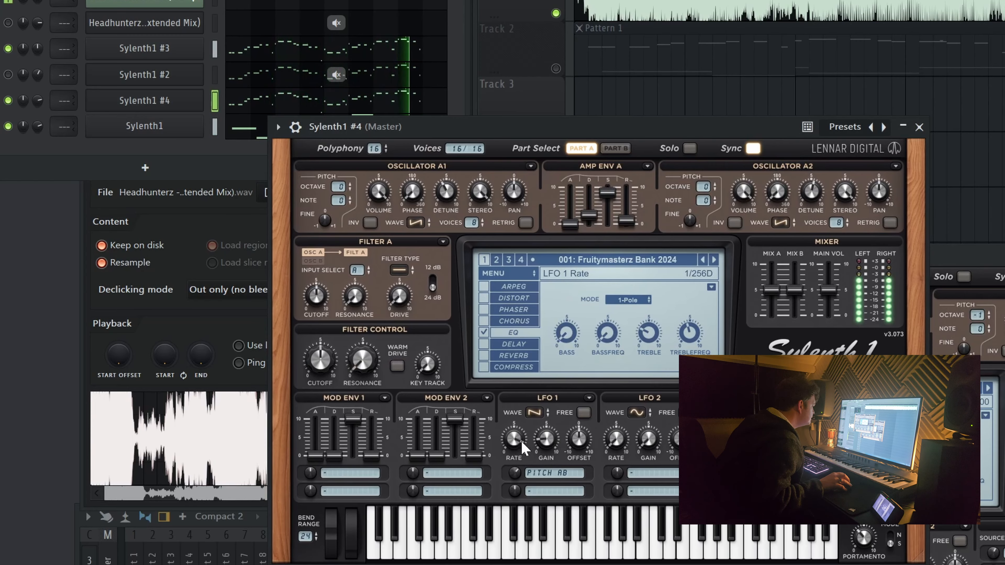
scroll(542, 436, "down", 1)
Solo Sylenth1 #4 and audition its Decimate distortion, checking the amount and dry/wet settings.
key("space")
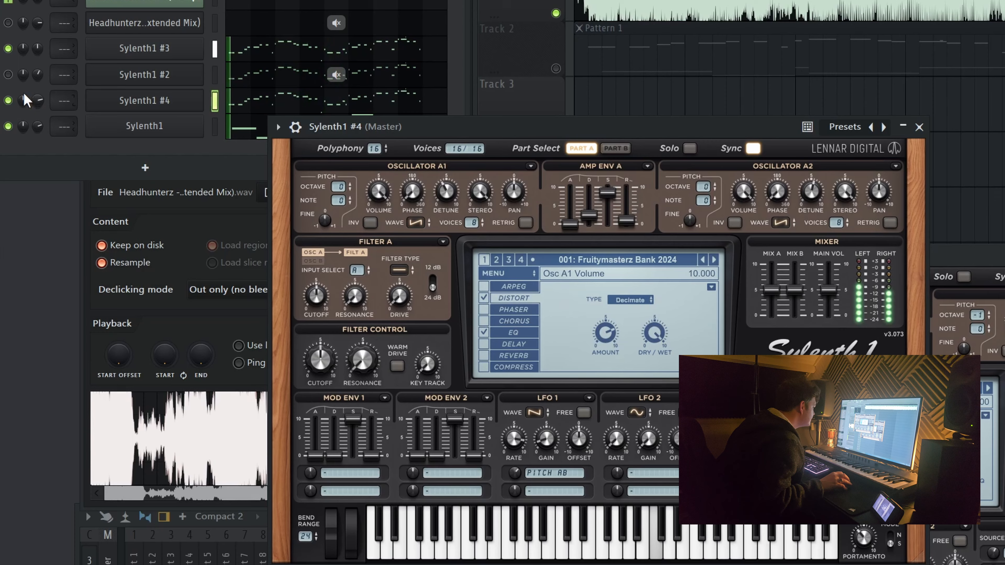
right_click(9, 101)
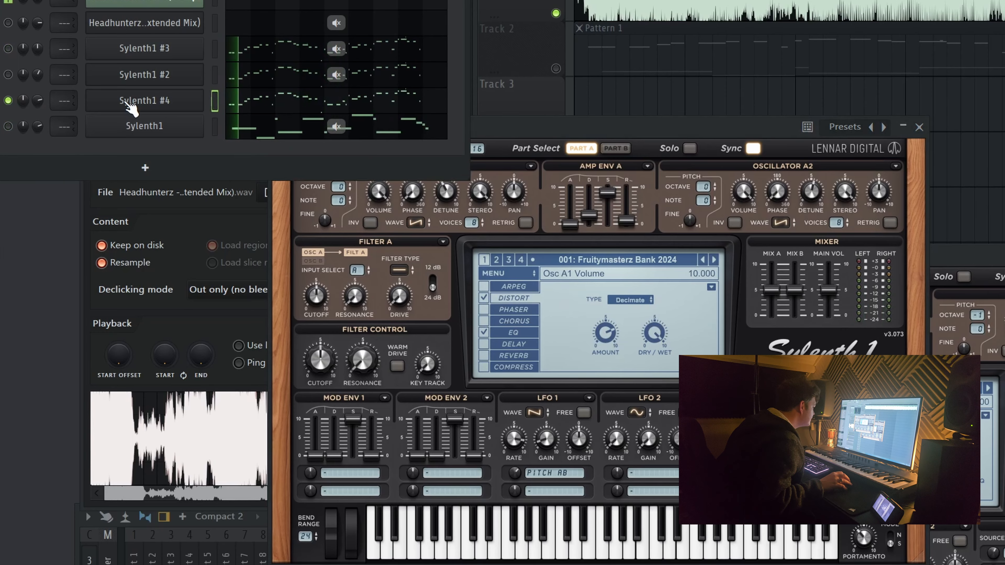
double_click(130, 104)
mouse_move(609, 337)
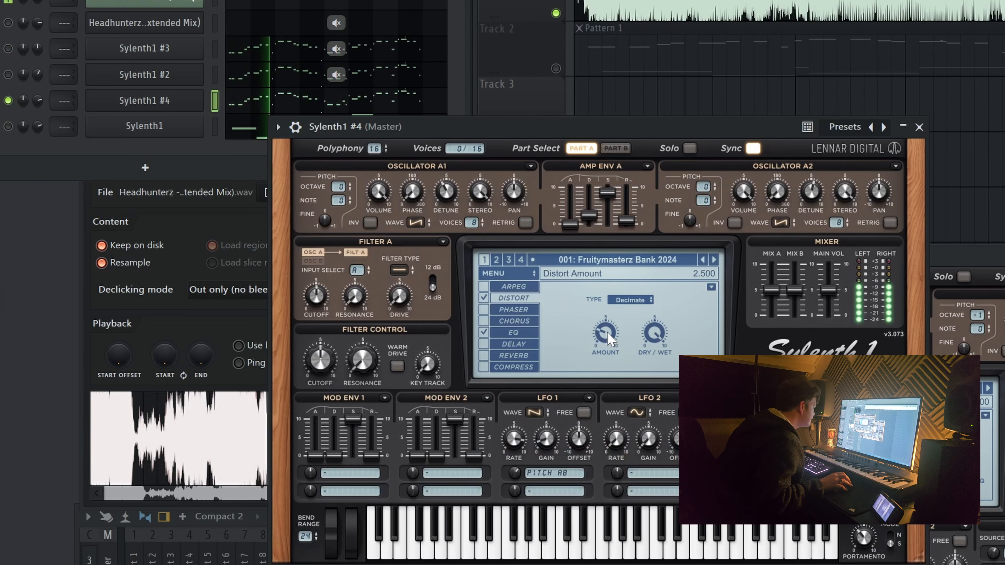
mouse_move(660, 337)
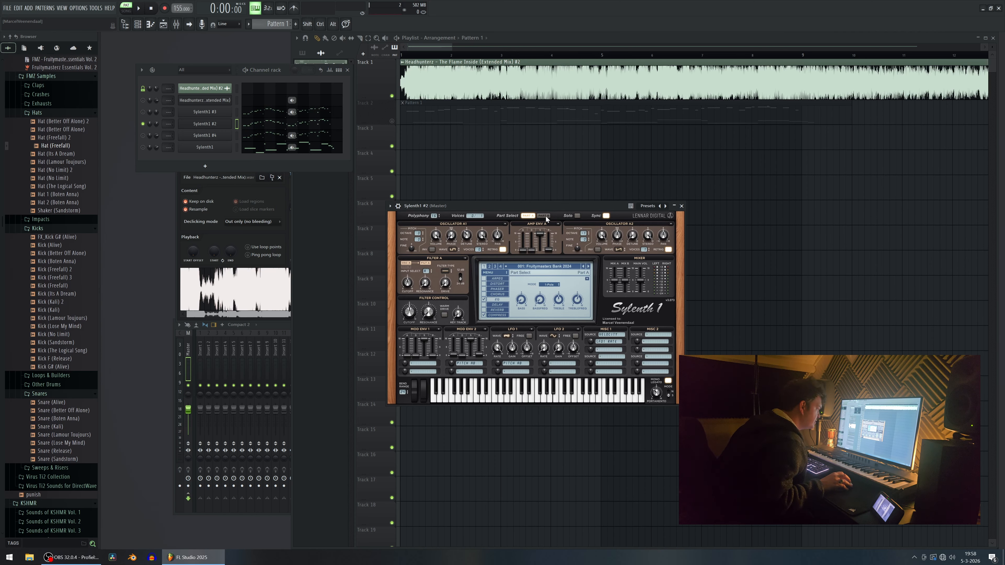
Set oscillator A1 of Sylenth1 #2 to one voice and octave -1.
left_click_drag(477, 251, 480, 254)
left_click_drag(417, 233, 417, 237)
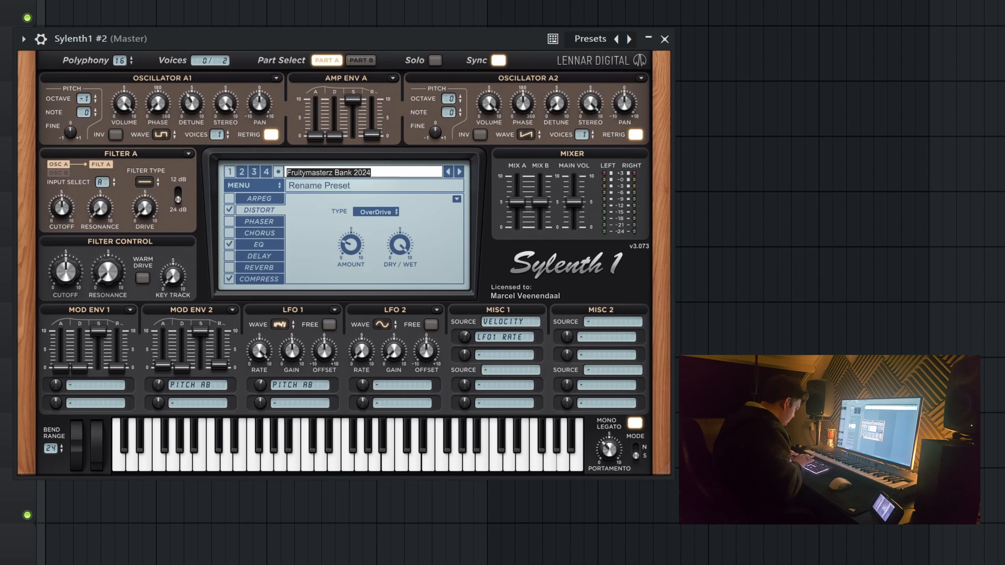
type("LD")
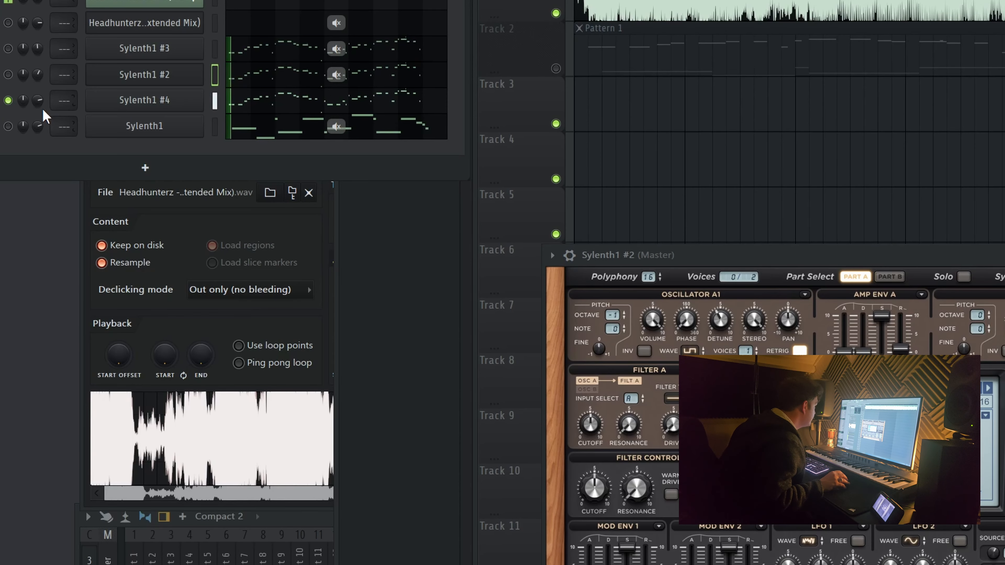
Unmute Sylenth1 #2 alongside Sylenth1 #4 and set the LFO 1 waveform of Sylenth1 #4 to Random.
key("space")
left_click(9, 74)
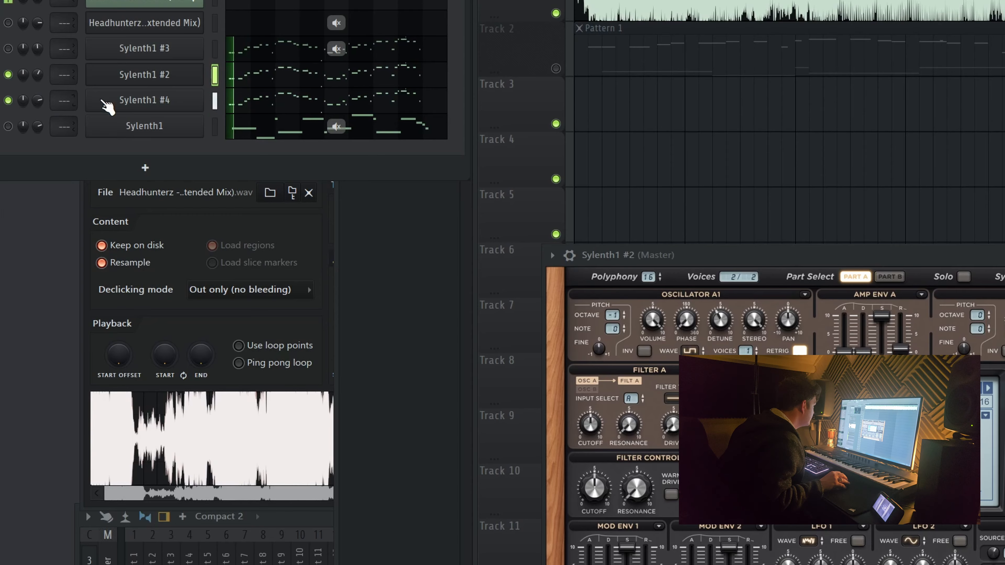
left_click(105, 104)
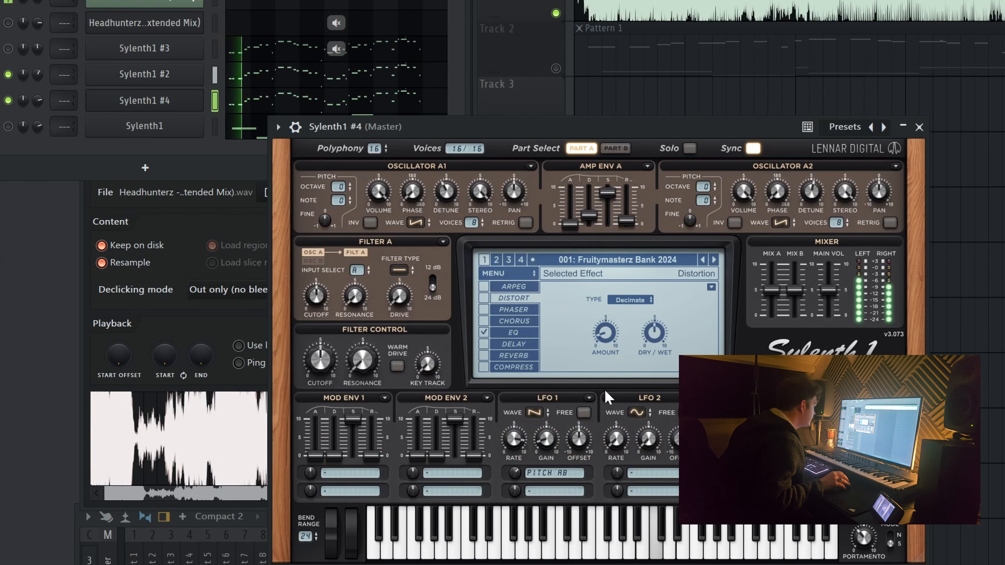
left_click_drag(540, 415, 547, 441)
left_click(538, 415)
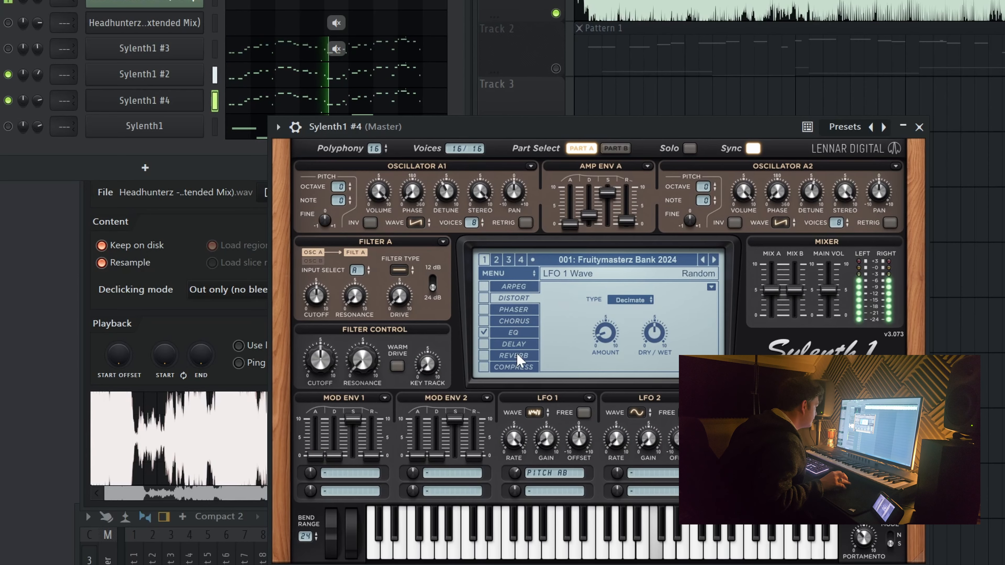
Shape Amp Env A of Sylenth1 #2 with a decay of 3.500 and a raised sustain, and show its compressor settings.
key("space")
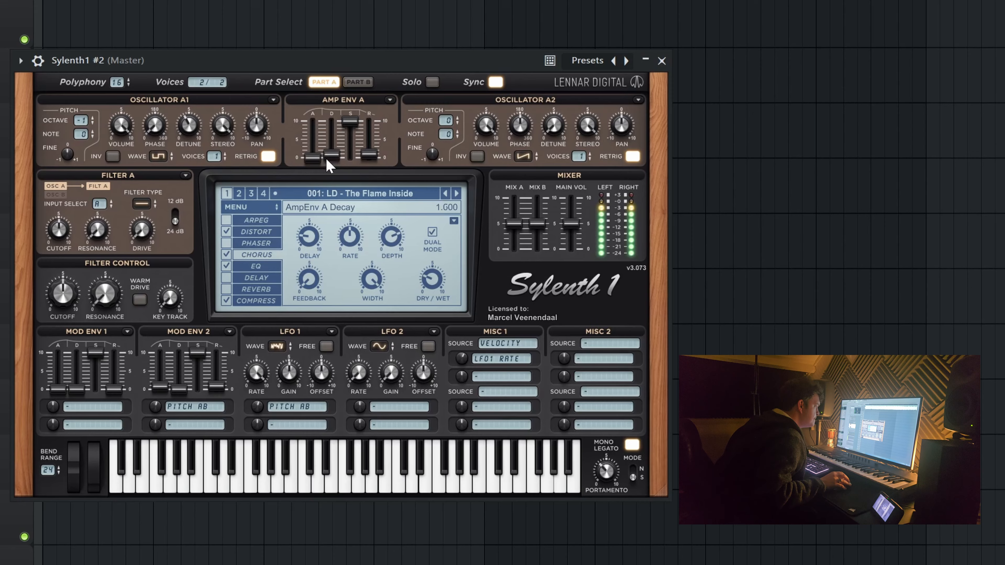
left_click_drag(349, 122, 342, 297)
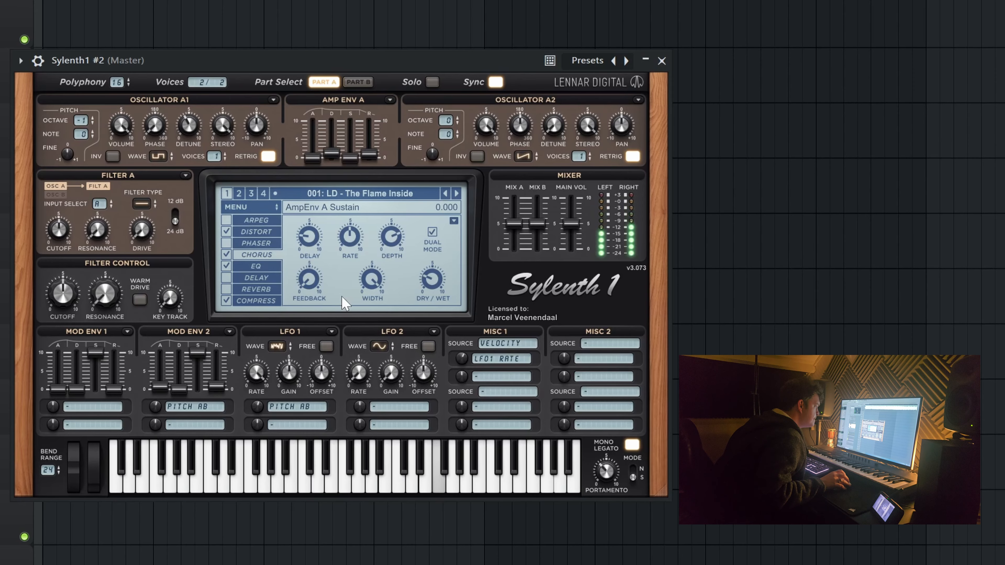
left_click_drag(332, 158, 335, 152)
scroll(334, 154, "up", 2)
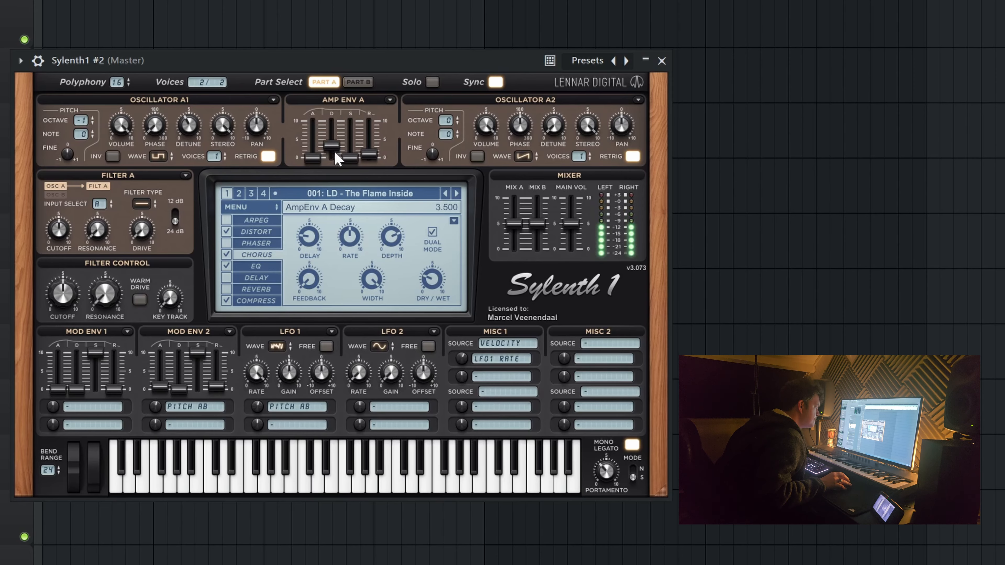
left_click_drag(350, 154, 347, 125)
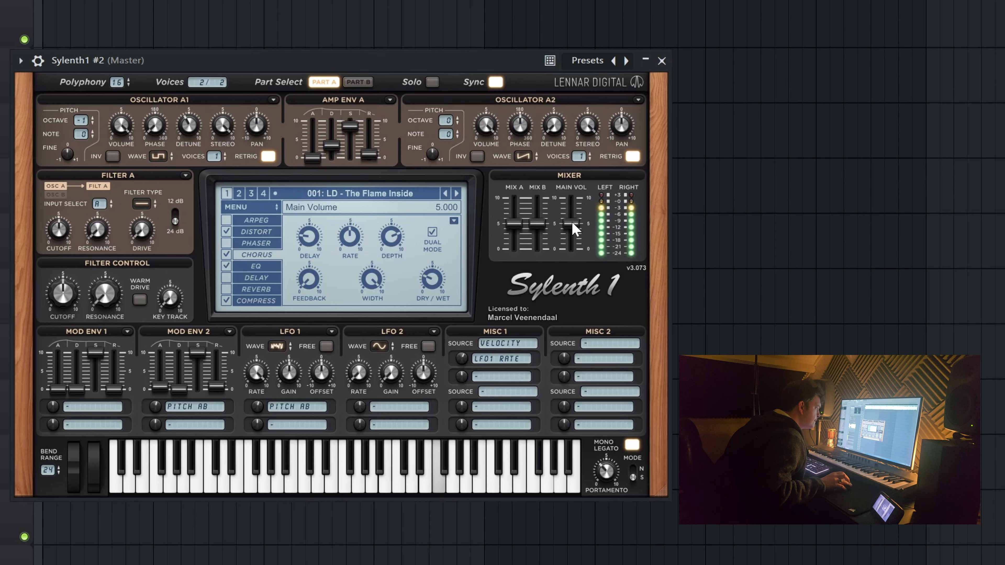
left_click(255, 301)
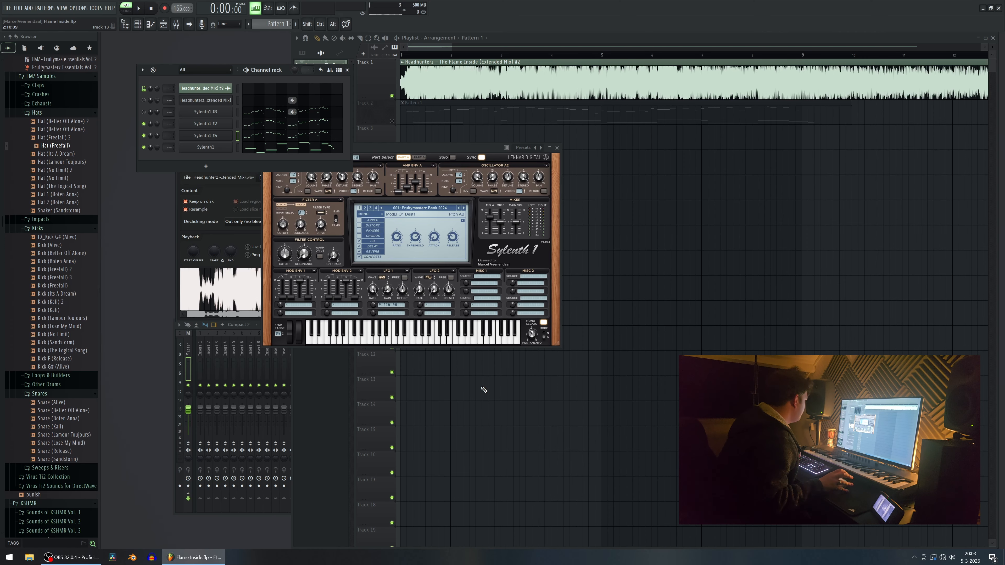
Open Sylenth1 #3 and audition only its Part B during playback.
left_click(206, 111)
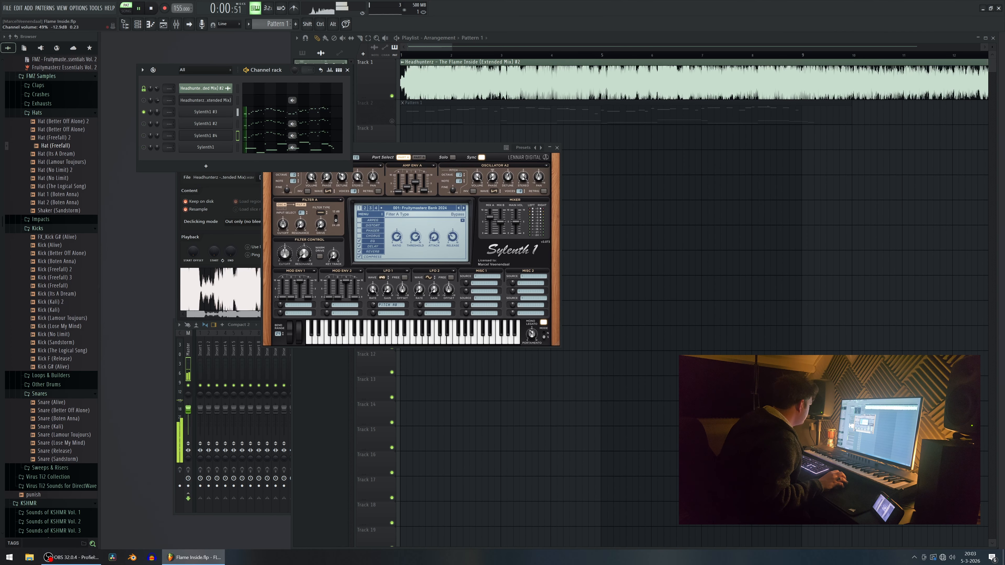
key("space")
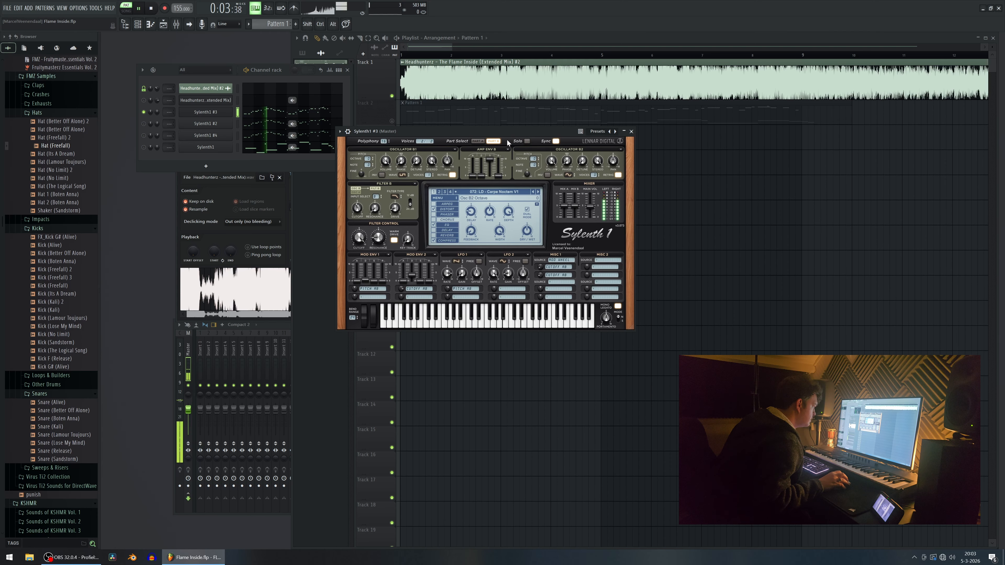
left_click(526, 141)
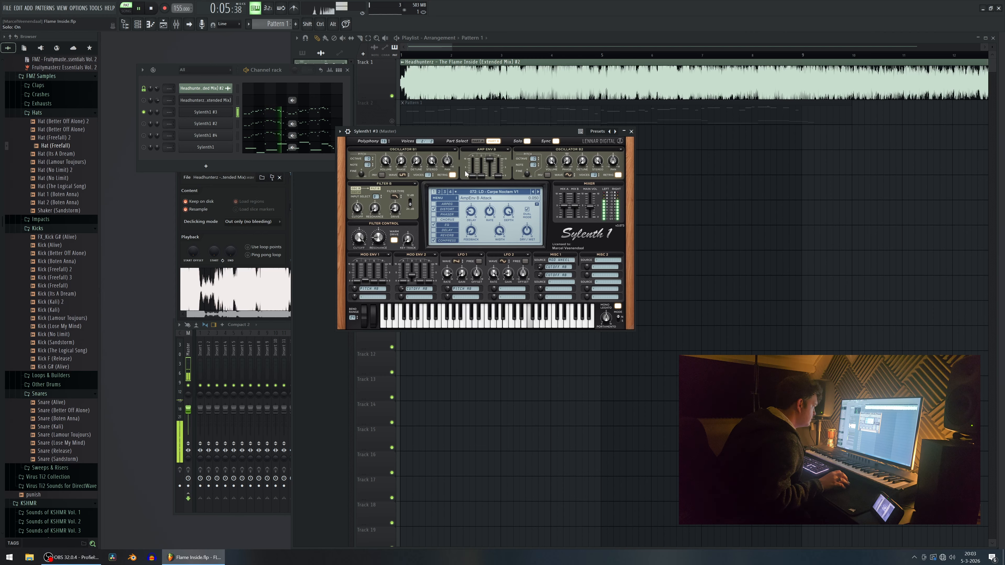
Check the distortion settings of Sylenth1 #3 and load its preset LD - Carpe Noctem V2.
left_click(444, 209)
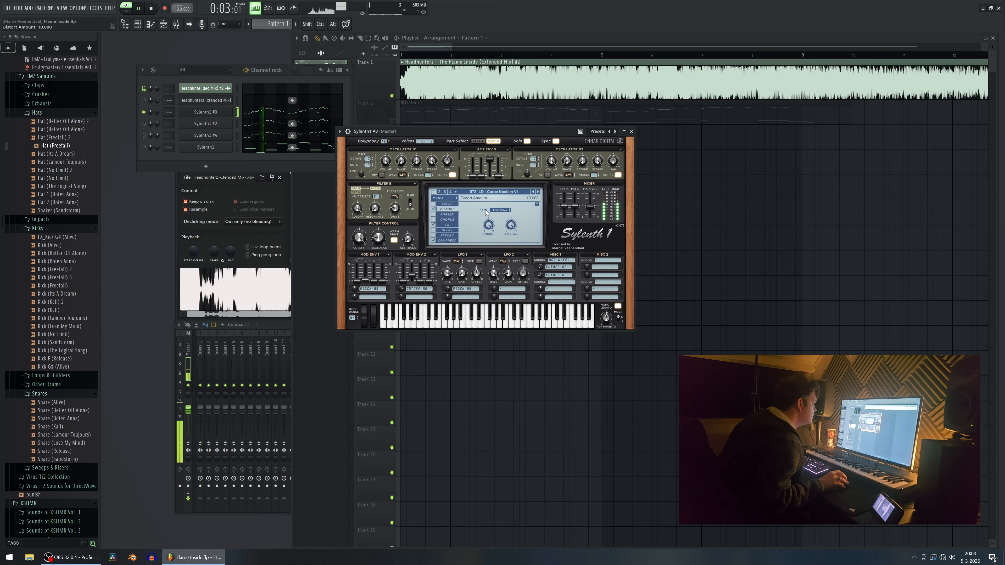
left_click(494, 191)
left_click(659, 251)
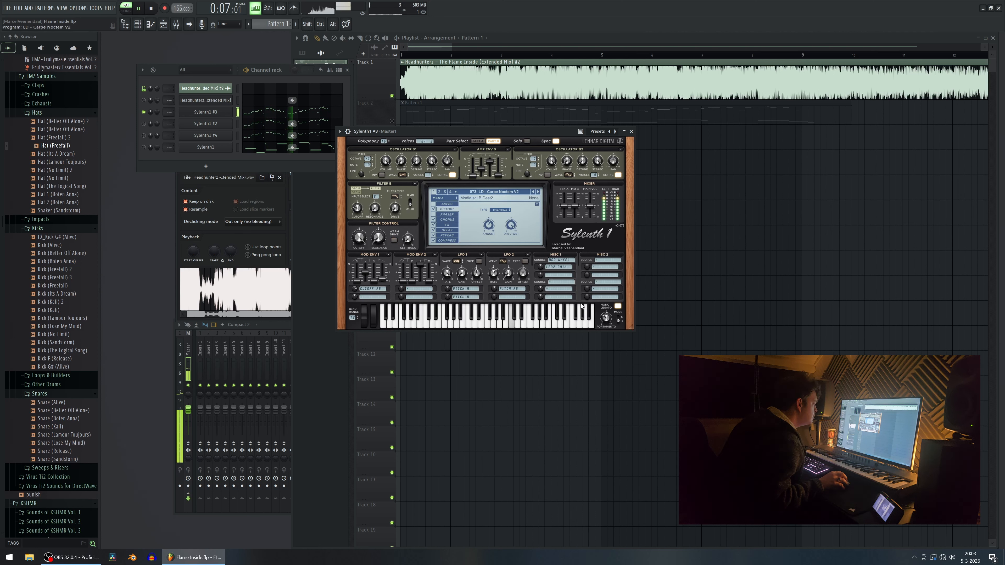
Unmute all Sylenth1 layers and raise the channel volumes of Sylenth1 #2 to 55% and Sylenth1 #4 to 62%.
left_click(143, 135, "ctrl")
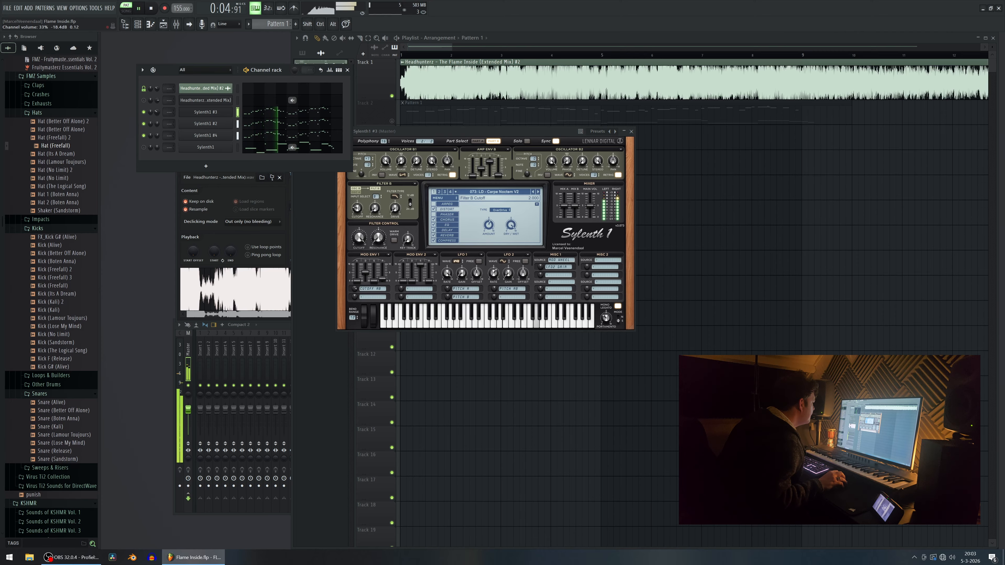
left_click(145, 147)
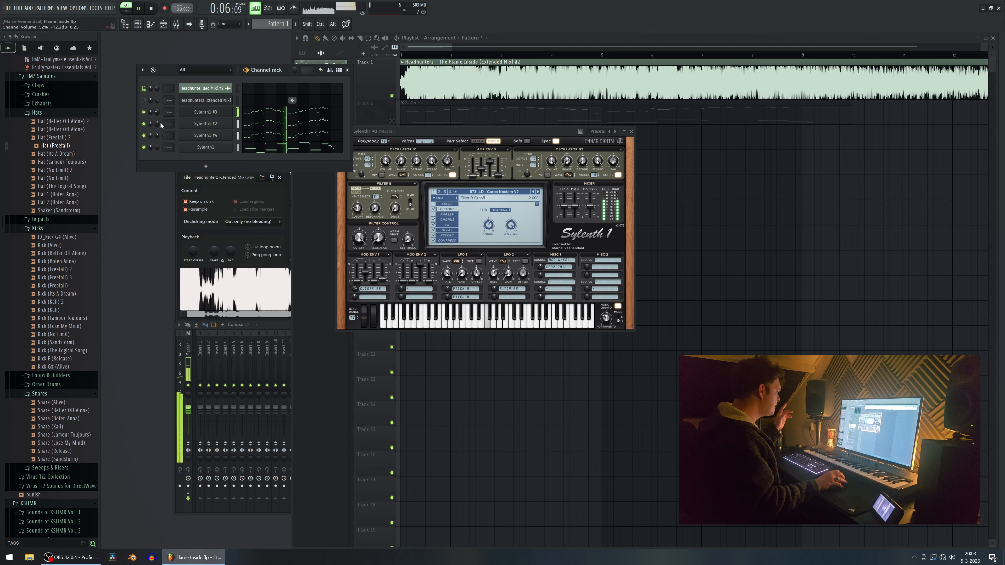
scroll(157, 125, "up", 3)
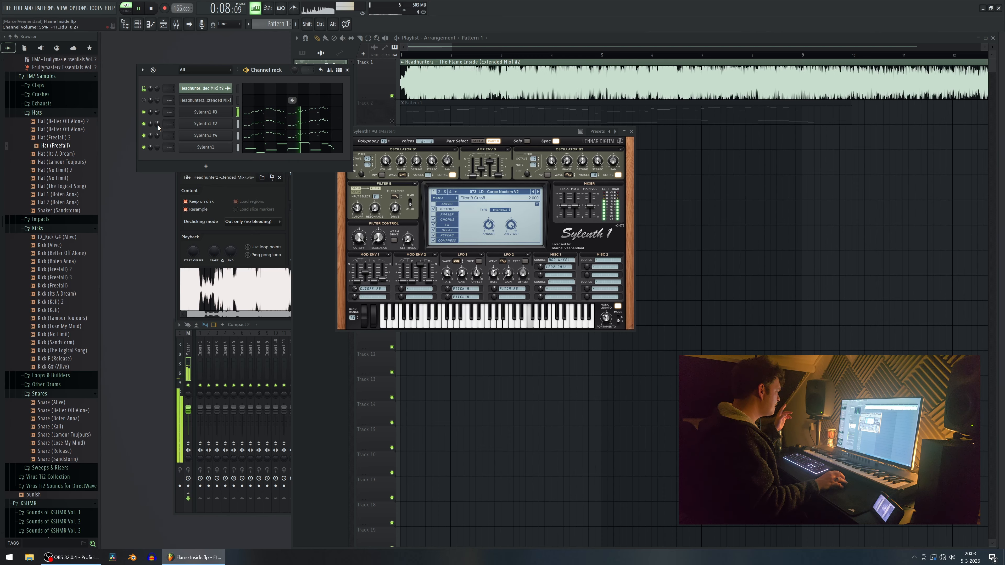
scroll(158, 135, "up", 3)
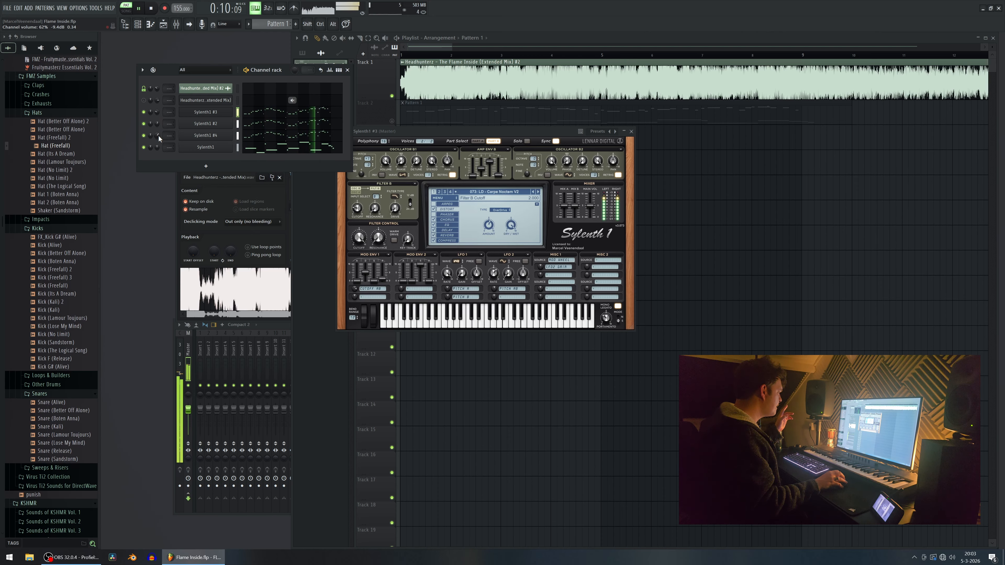
Compare the layered lead with the original track, and review the Sylenth1 #4, #2 and #3 layers one by one.
left_click(130, 13)
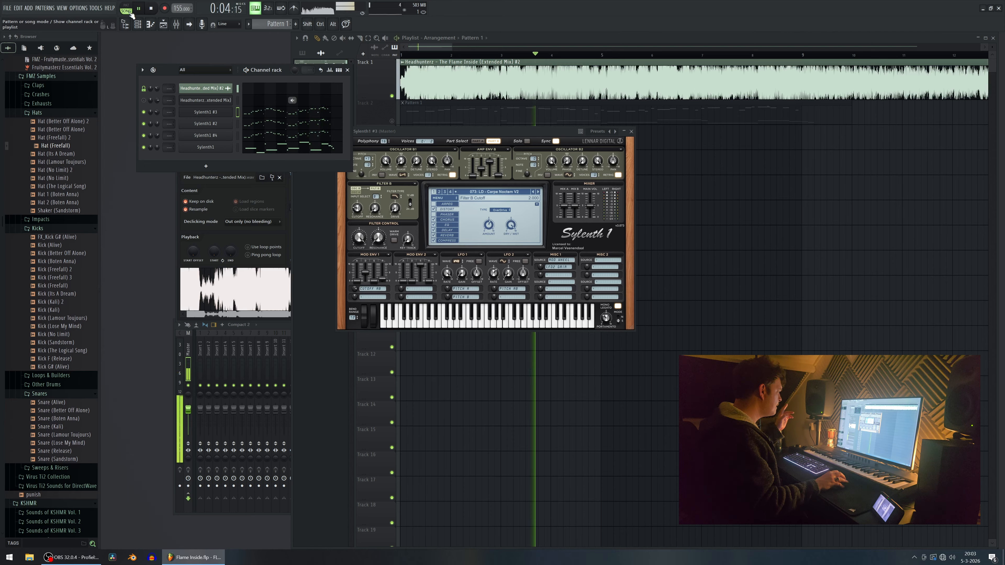
left_click(130, 13)
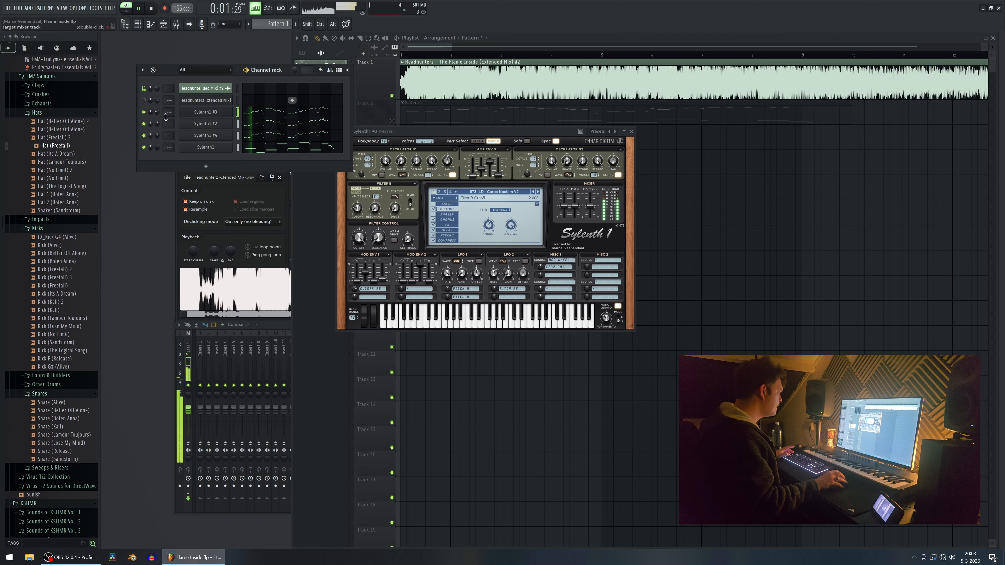
left_click(196, 136)
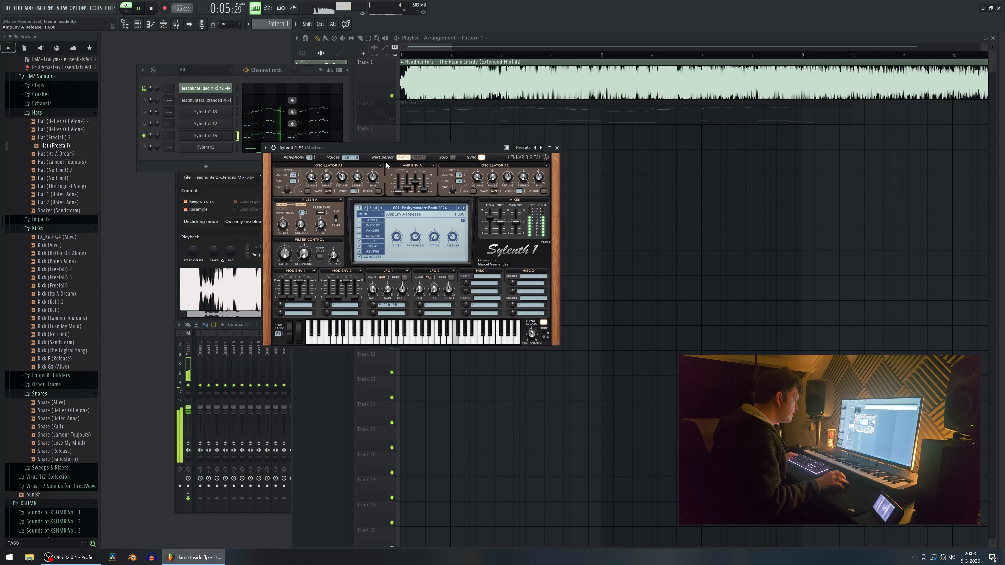
left_click(205, 123)
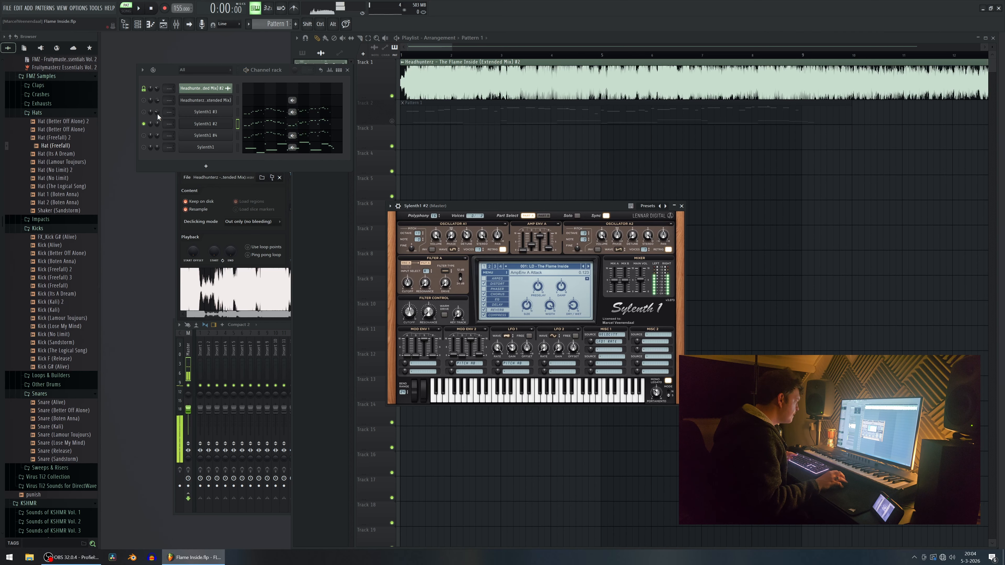
left_click(201, 115)
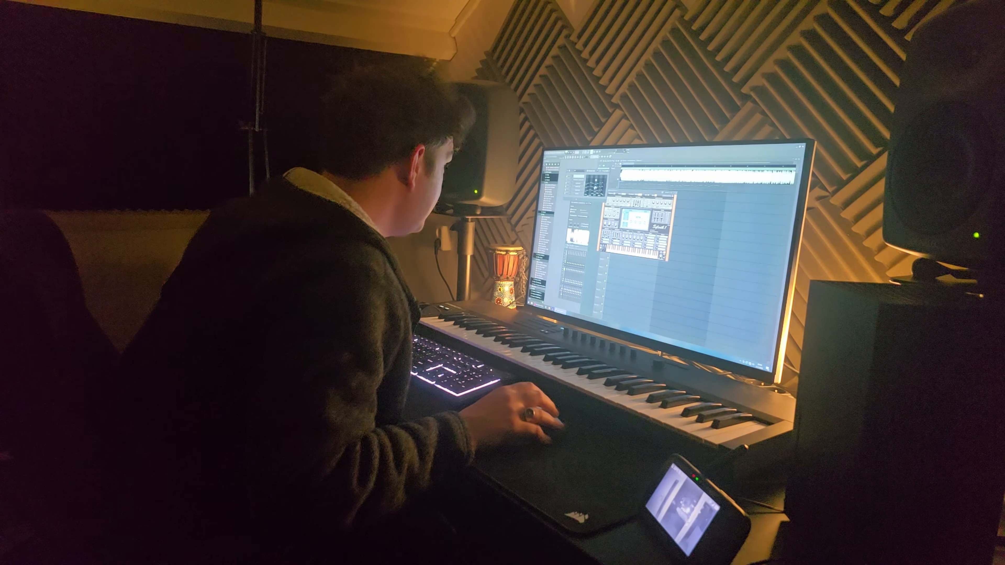
left_click(573, 259)
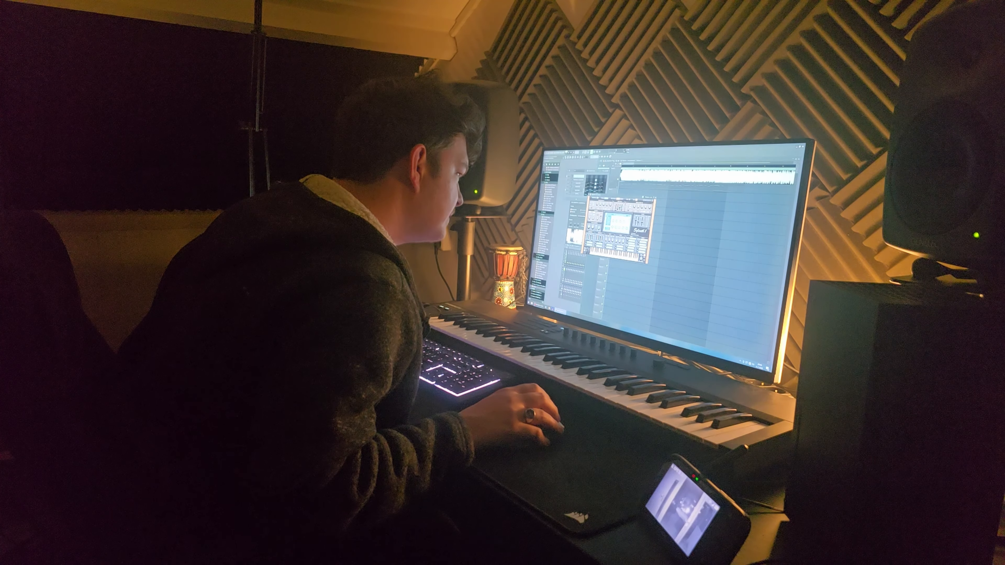
left_click_drag(619, 196, 646, 215)
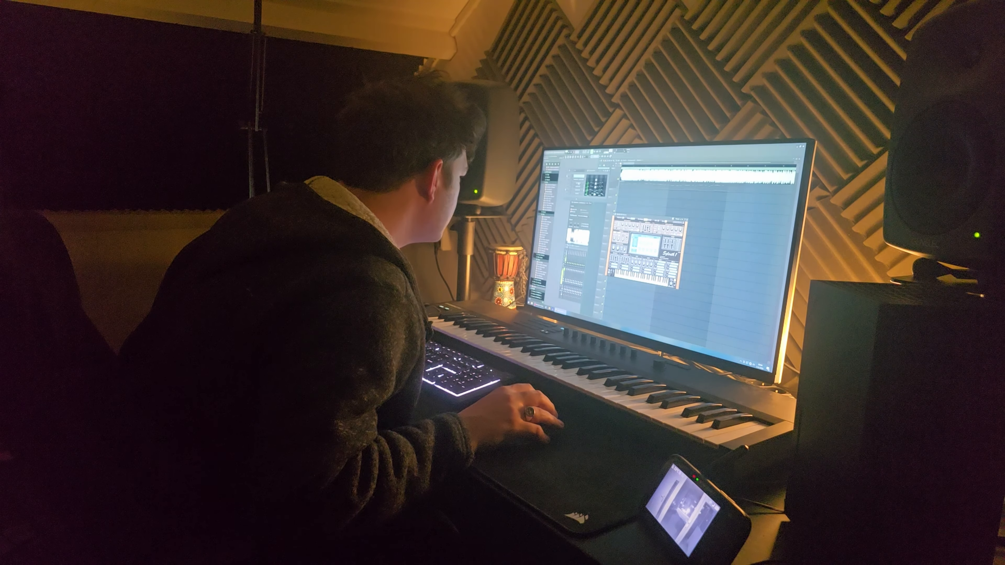
left_click_drag(640, 218, 627, 194)
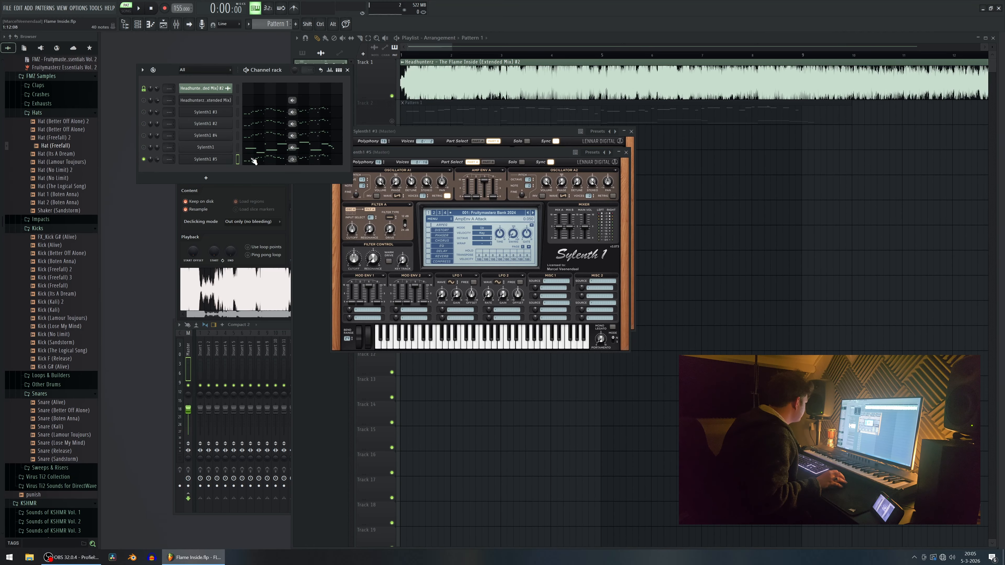
left_click(254, 161)
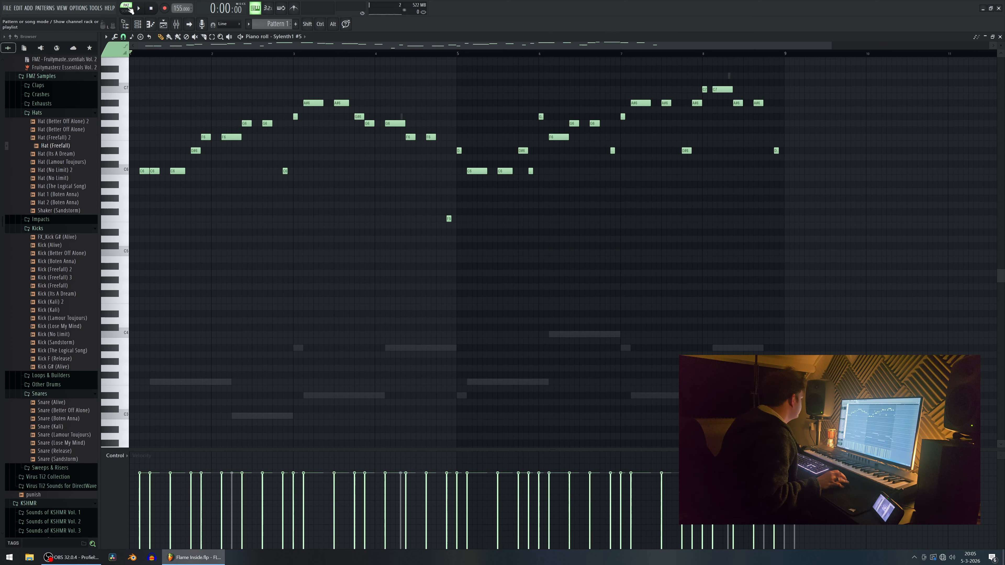
Flatten all melody notes of Sylenth1 #5 to a single pitch in the piano roll.
scroll(198, 115, "up", 4)
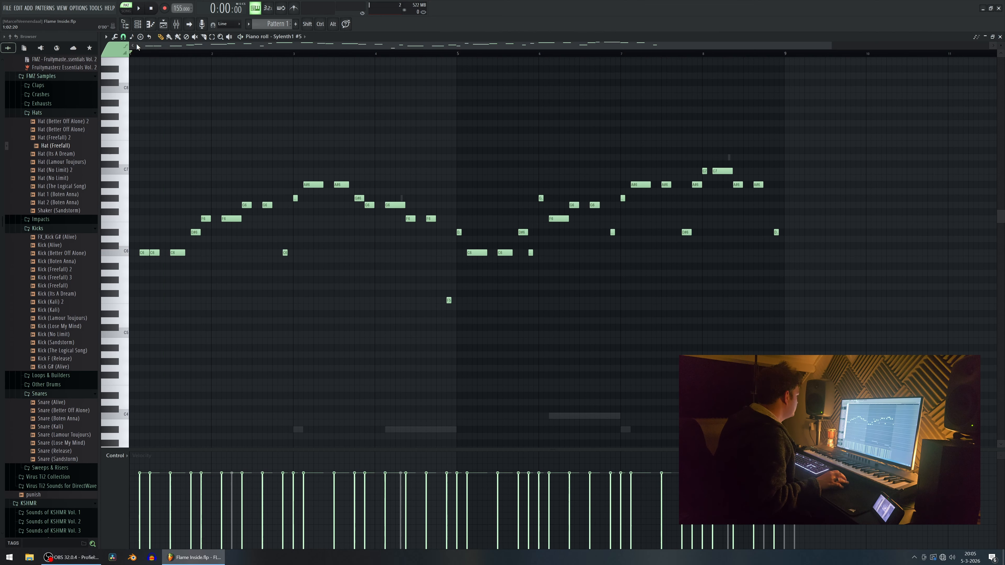
key("ctrl+a")
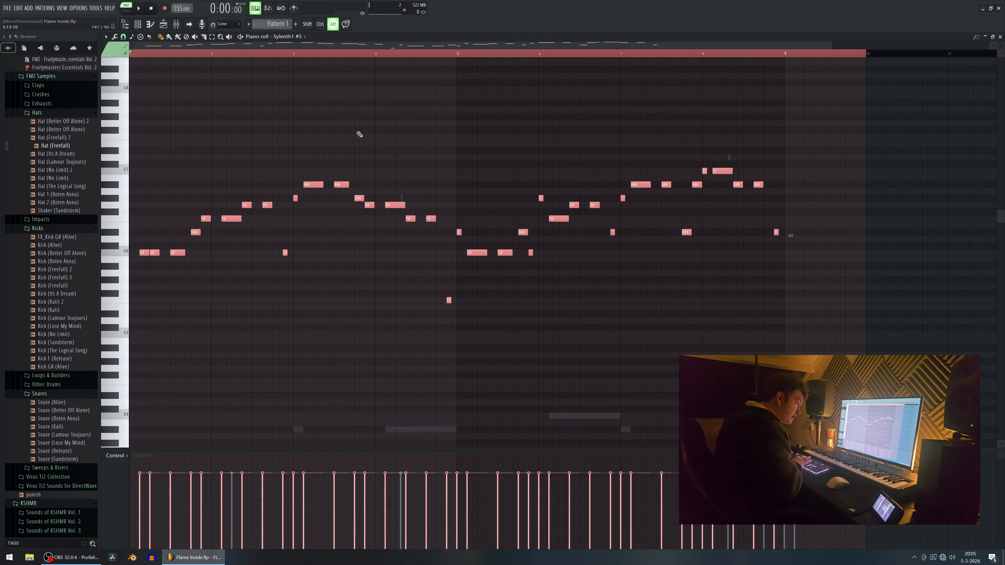
key("alt+k")
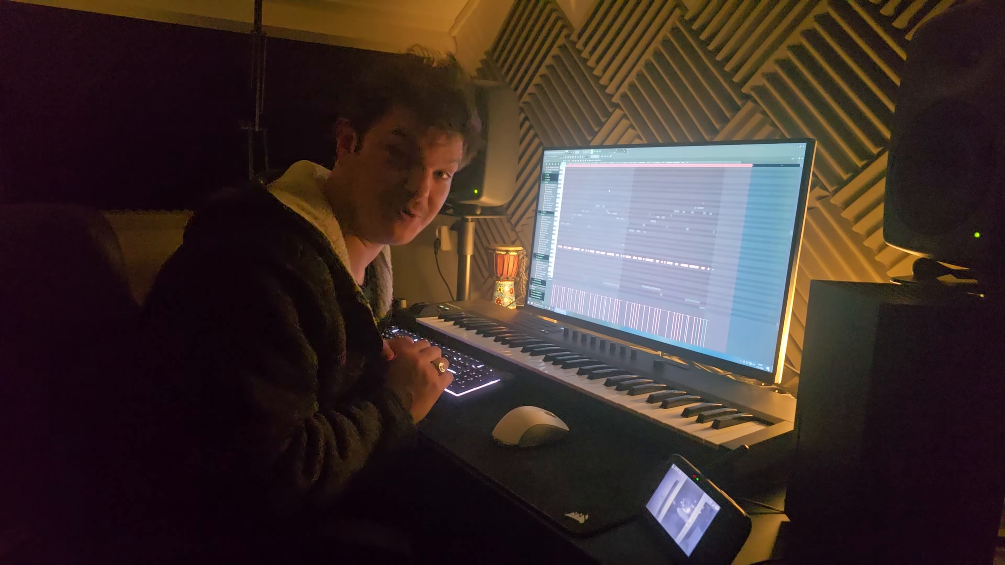
scroll(608, 191, "down", 2)
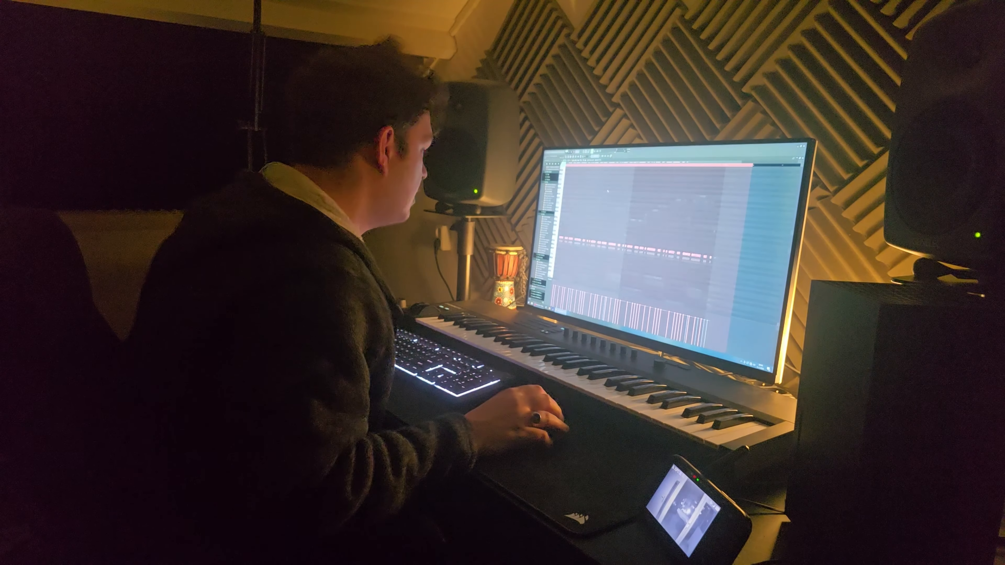
scroll(608, 191, "down", 3)
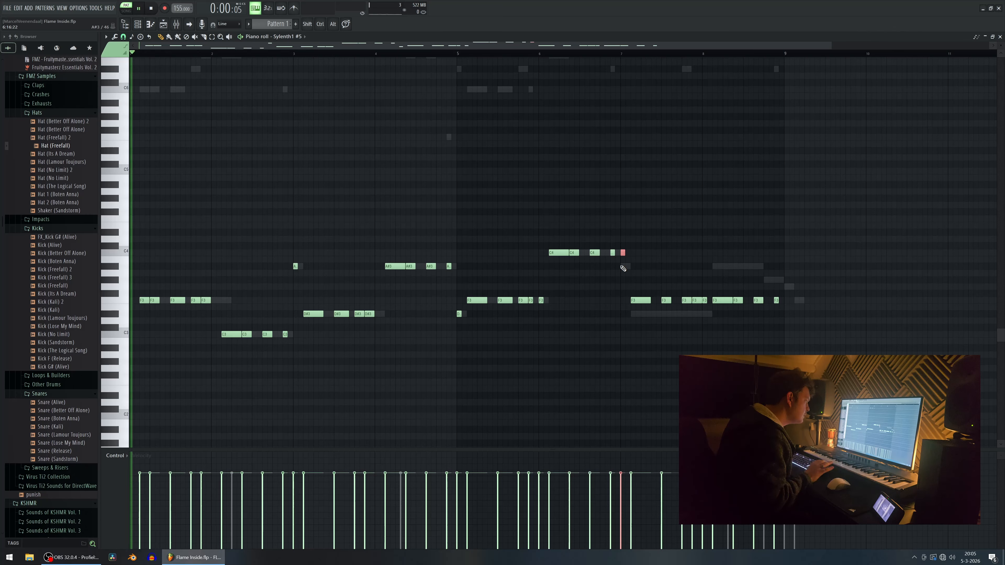
Lower the note opening bar 7 to A#3 and the rest of that bar's notes to D#3, following the bass ghost notes.
key("shift+Down")
key("shift+Down")
key("space")
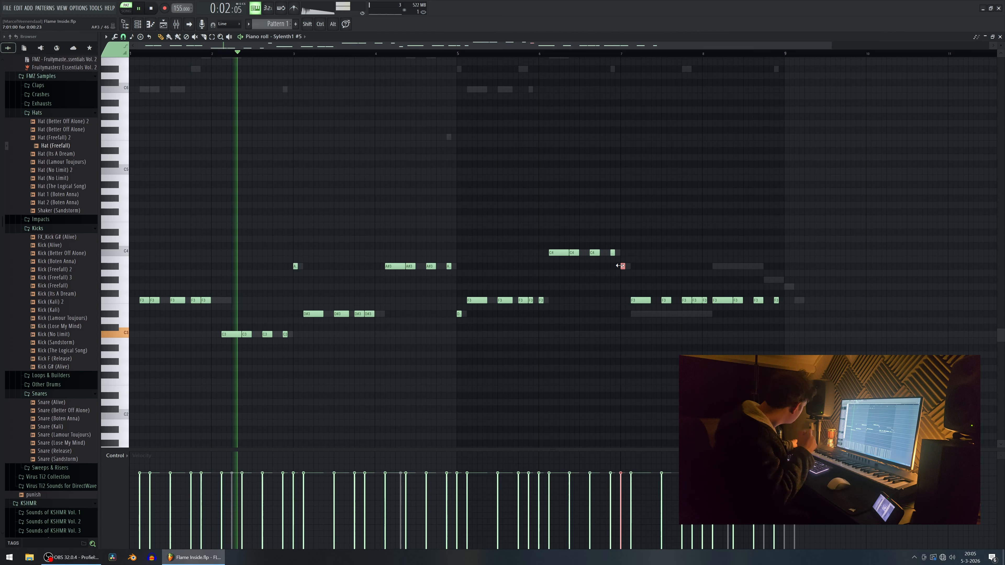
left_click_drag(627, 277, 715, 321)
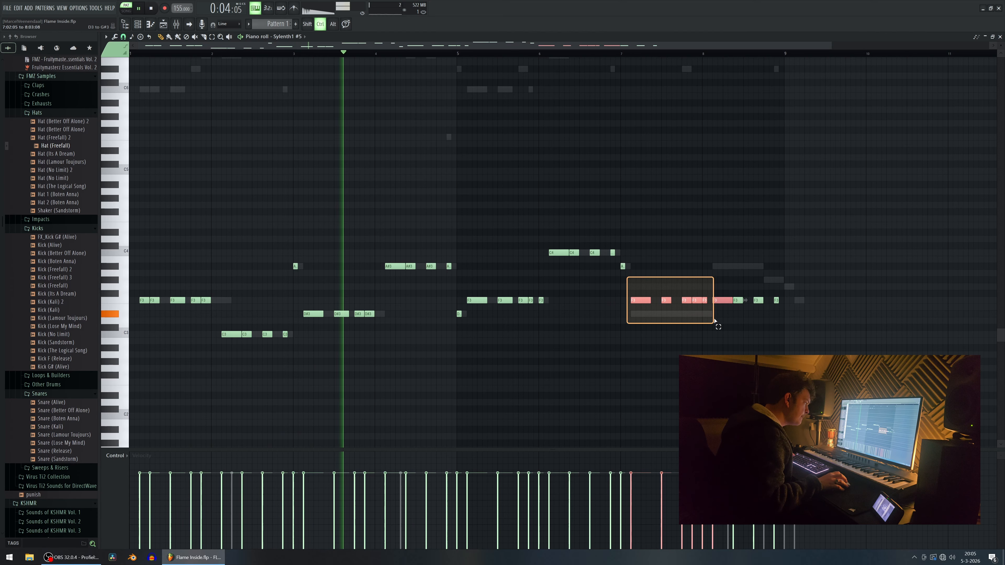
key("shift+Down")
key("shift+Down")
key("ctrl+d")
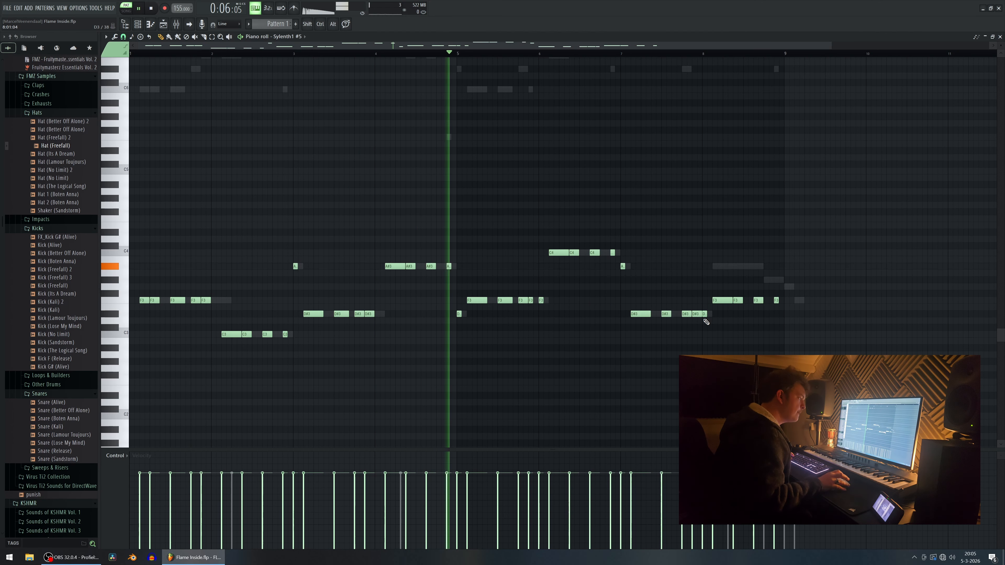
Raise the bar 8 notes before the final one by five semitones to A#3.
left_click_drag(708, 283, 788, 313)
key("shift+Up")
key("shift+Up")
key("shift+Up")
Raise the final note of the Sylenth1 #5 pattern by three semitones to G#3 and deselect it.
key("shift+Up")
key("shift+Up")
key("ctrl+d")
key("shift+Up")
key("shift+Up")
key("shift+Up")
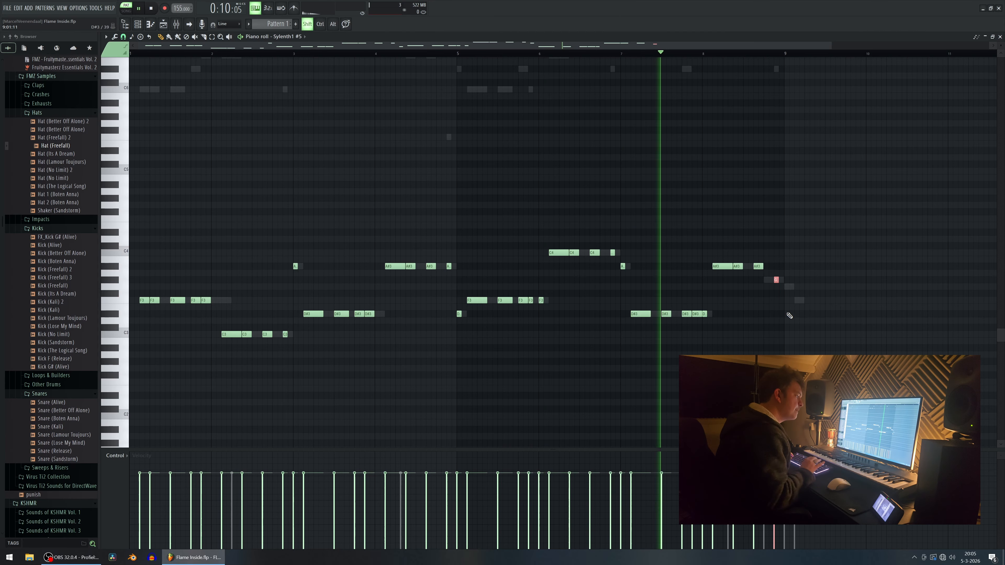
key("ctrl+d")
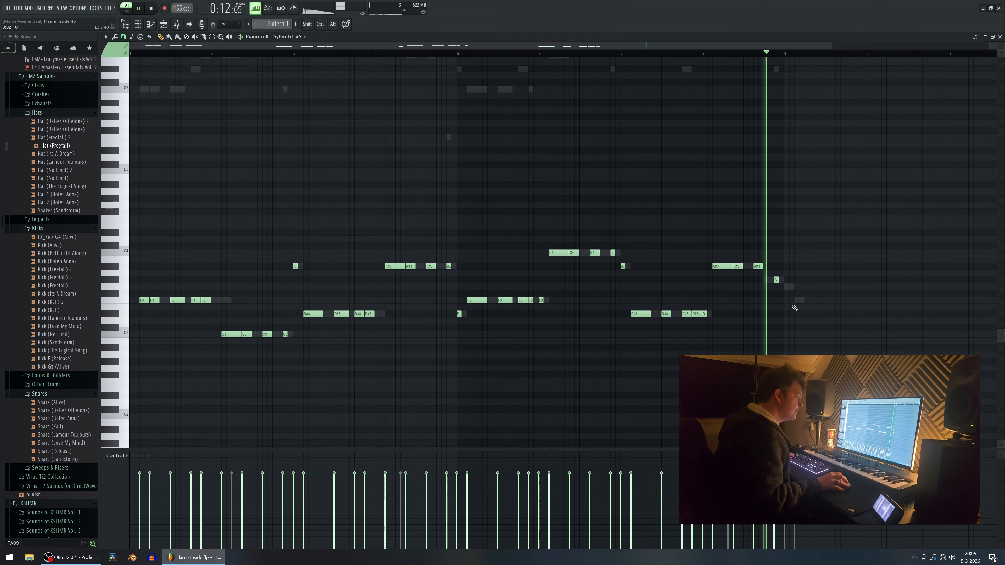
Close the Sylenth1 #5 piano roll and play the original track in song mode for reference.
key("space")
scroll(858, 86, "up", 5)
left_click(999, 36)
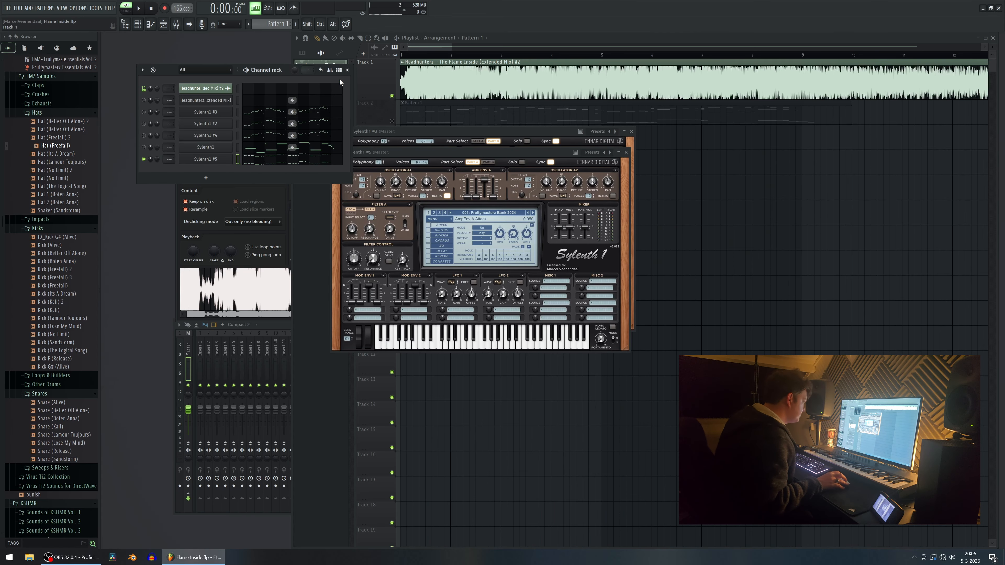
key("space")
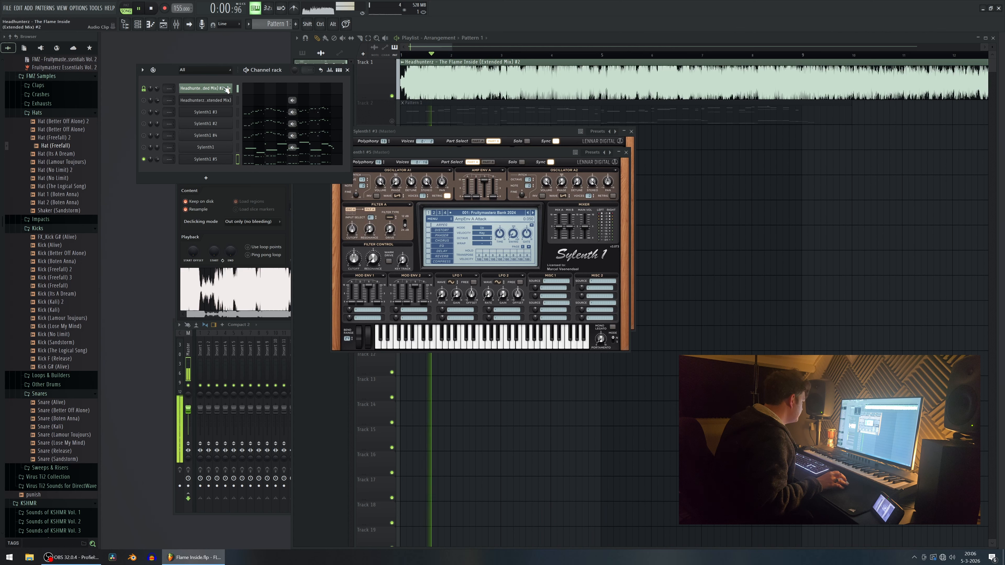
Route the reference track's audio clip to its own mixer insert and load Pro-Q 3 in the first effect slot.
key("space")
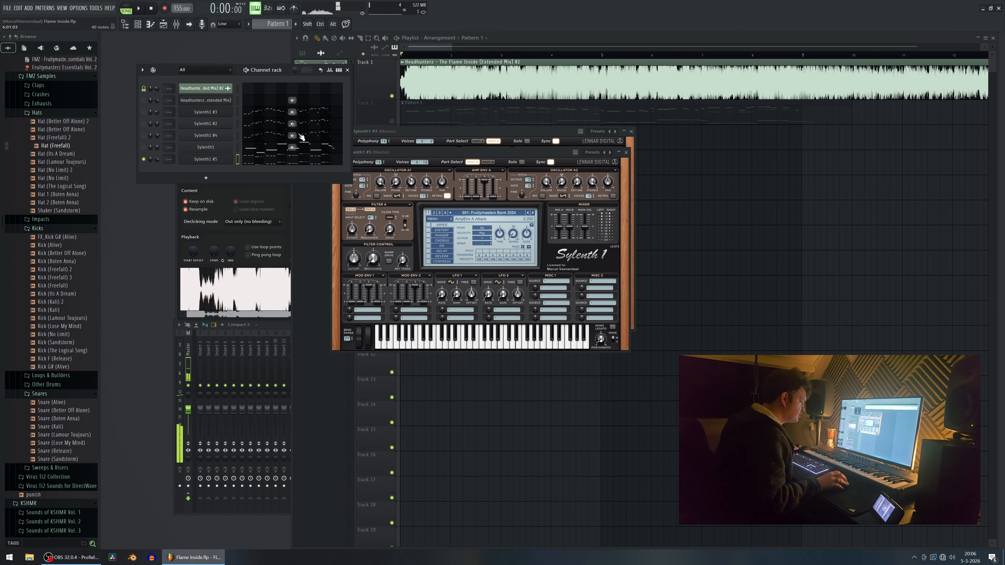
key("space")
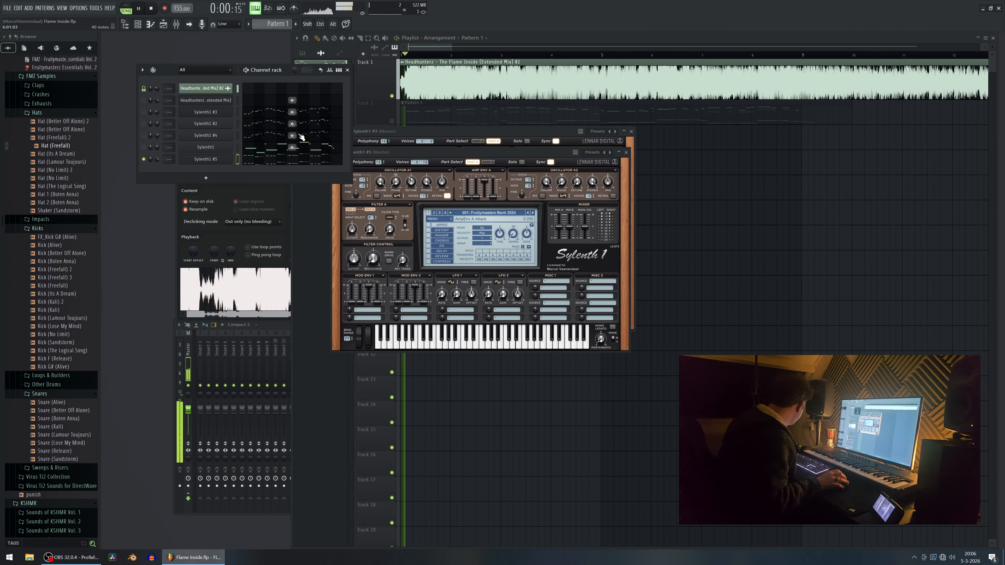
key("space")
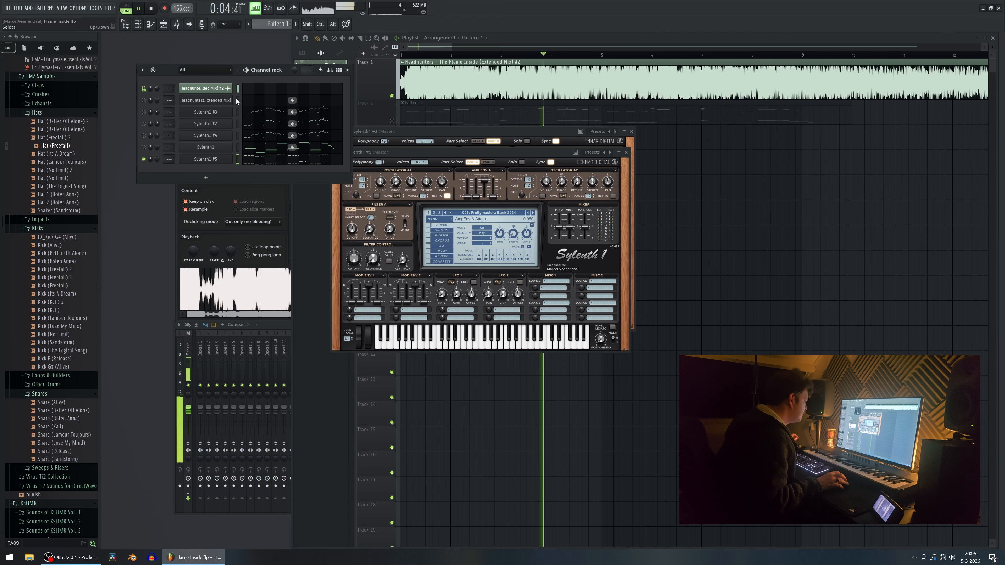
key("ctrl+l")
key("space")
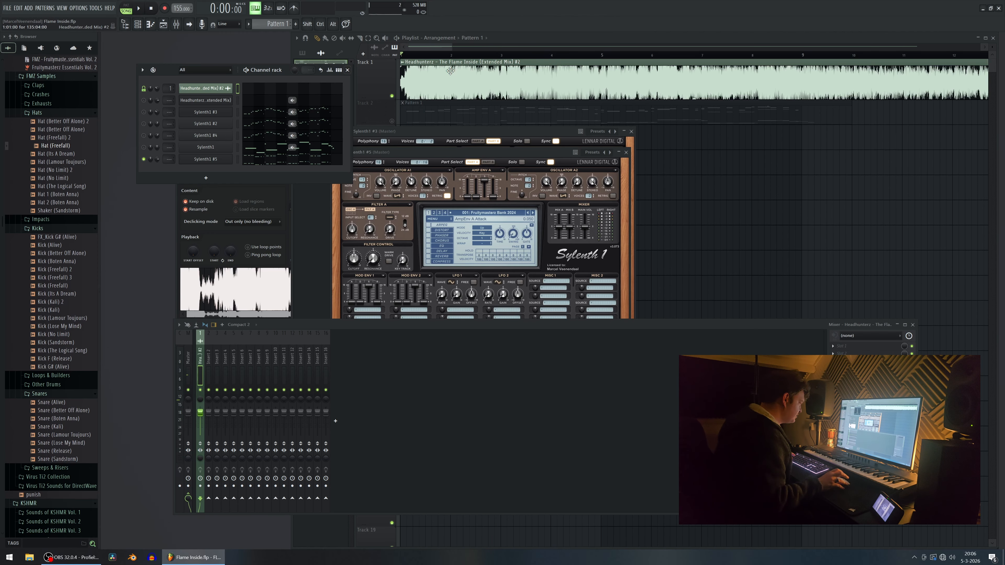
left_click(842, 346)
mouse_move(846, 352)
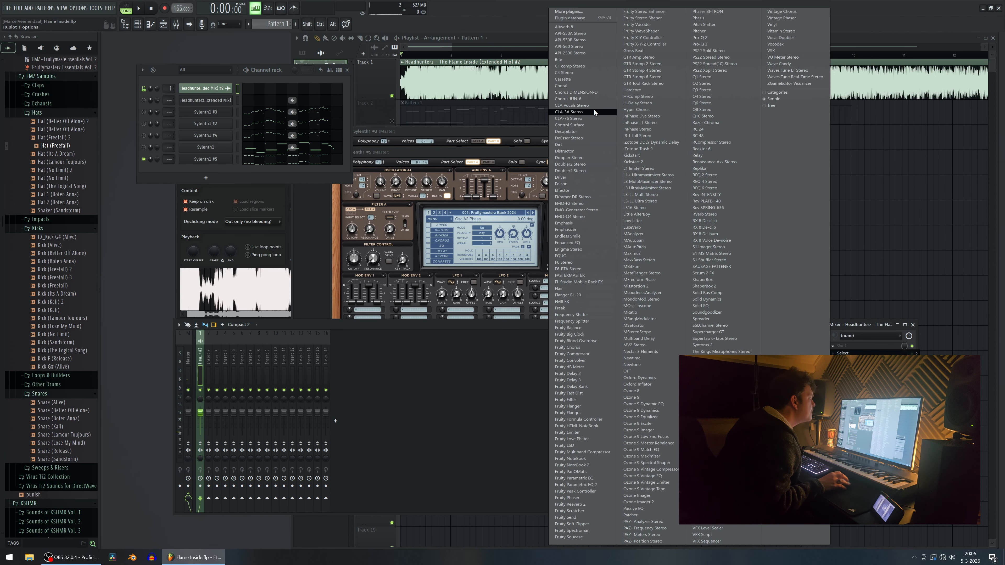
left_click(708, 44)
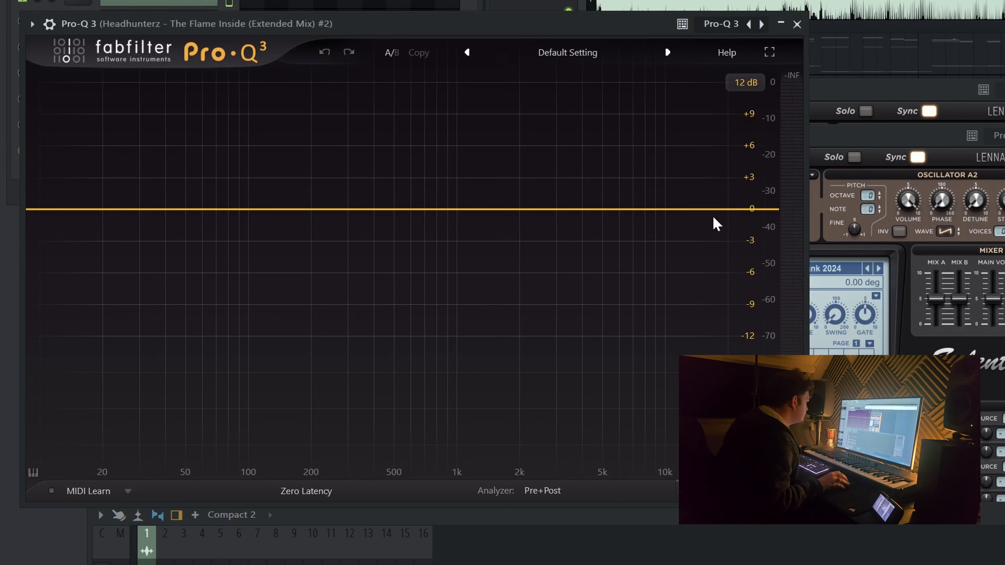
Add a 48 dB/oct high cut with Mid stereo placement at 10 Hz in Pro-Q 3 and audition the side signal.
left_click(468, 188)
scroll(738, 217, "up", 5)
right_click(736, 210)
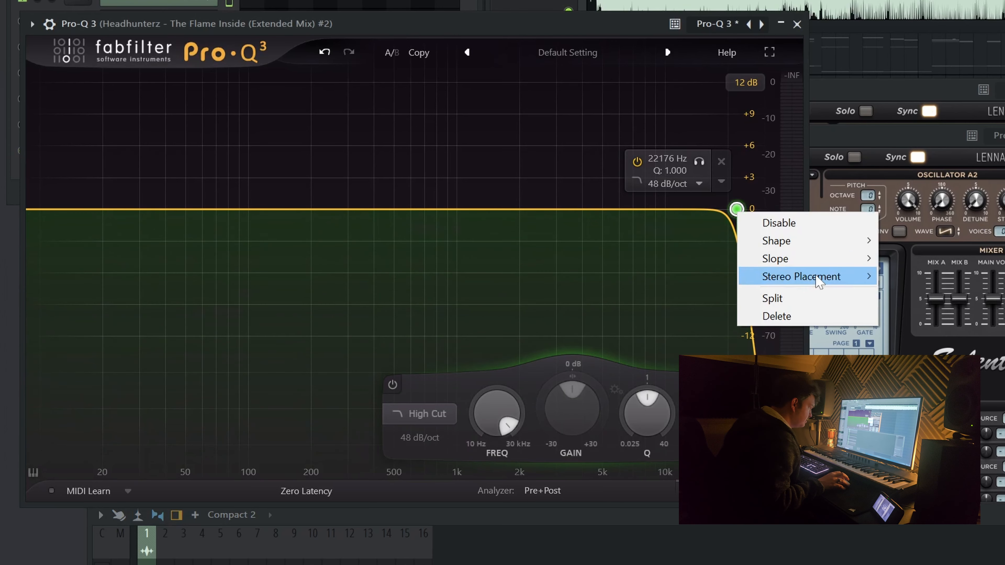
mouse_move(820, 277)
left_click(909, 330)
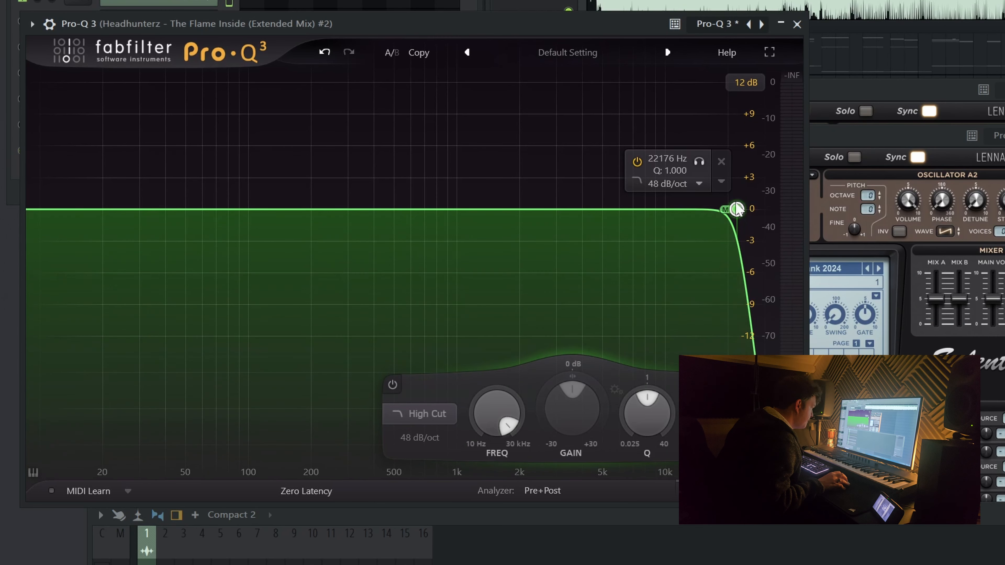
left_click_drag(736, 209, 40, 209)
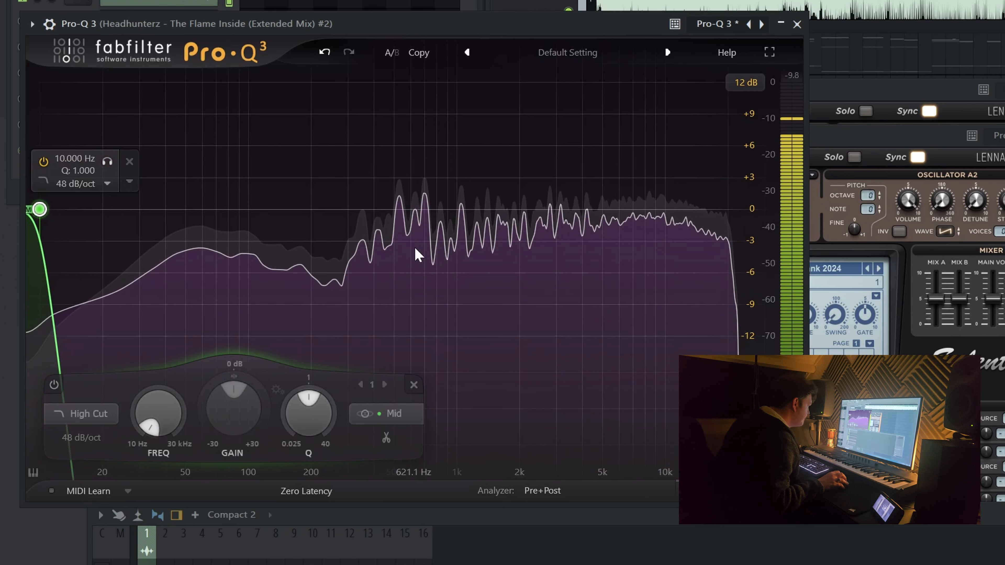
left_click(444, 249)
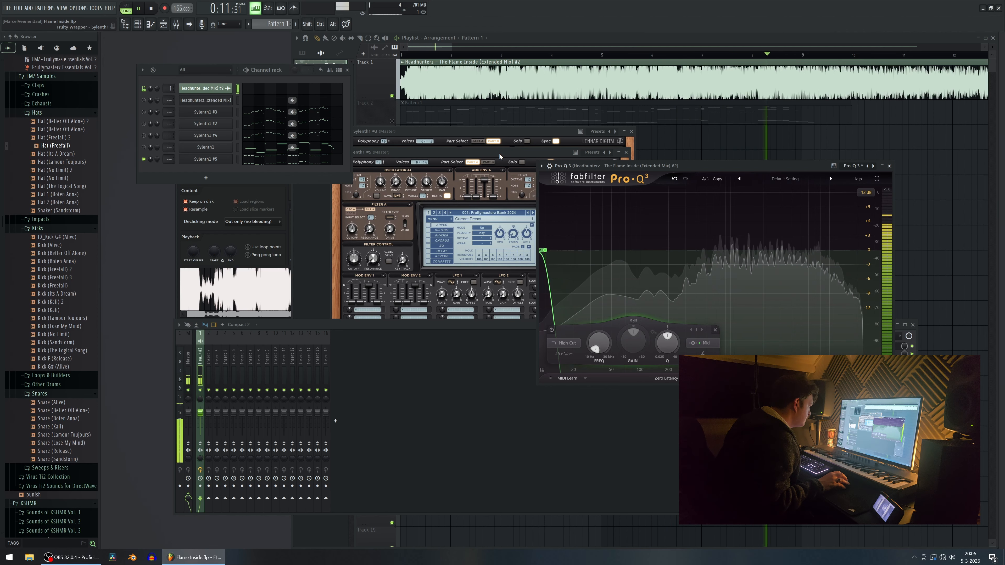
key("space")
key("space")
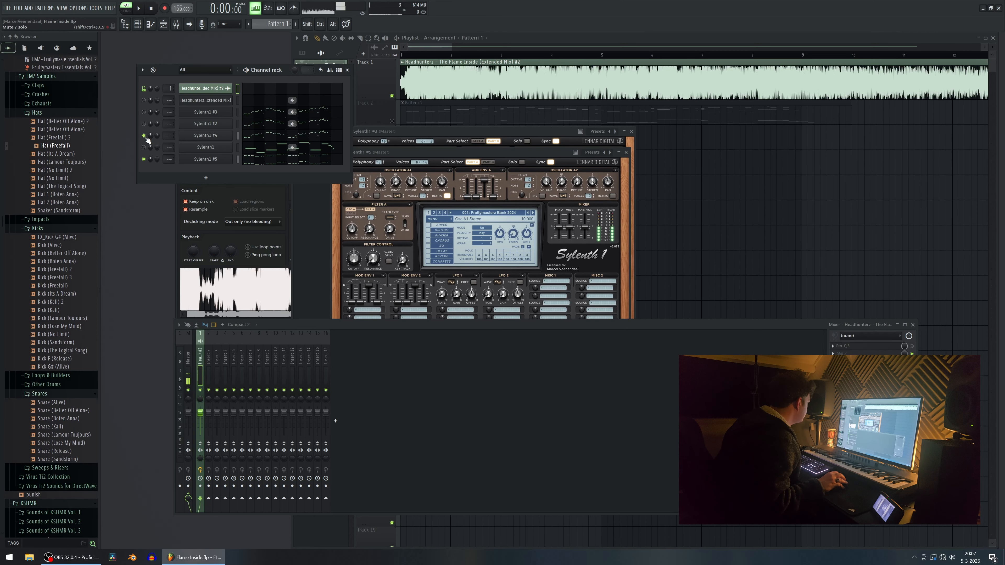
Open the Sylenth1 #5 piano roll and raise bar 2's upper notes an octave to G6.
left_click(144, 159)
left_click(268, 162)
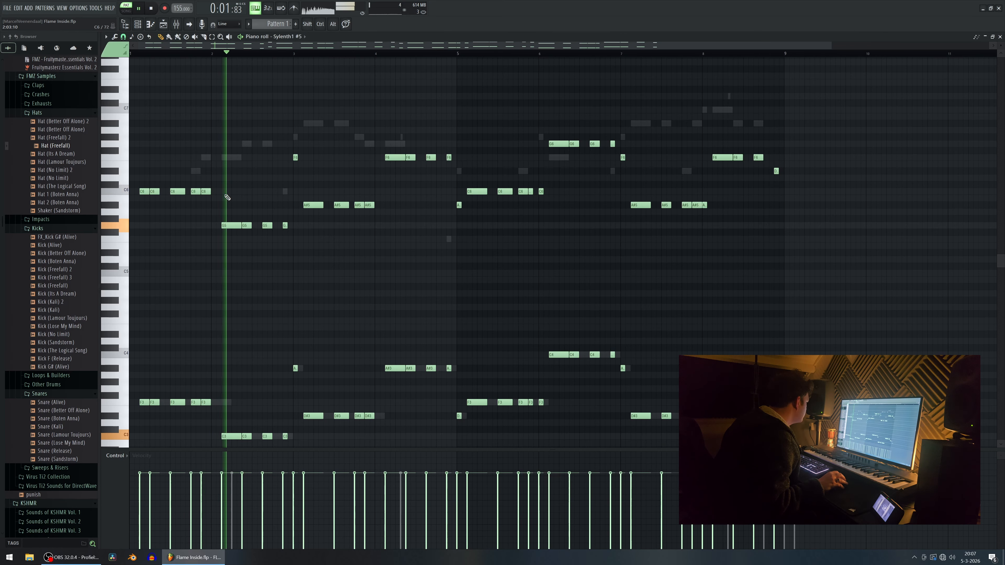
key("space")
left_click_drag(290, 246, 291, 245)
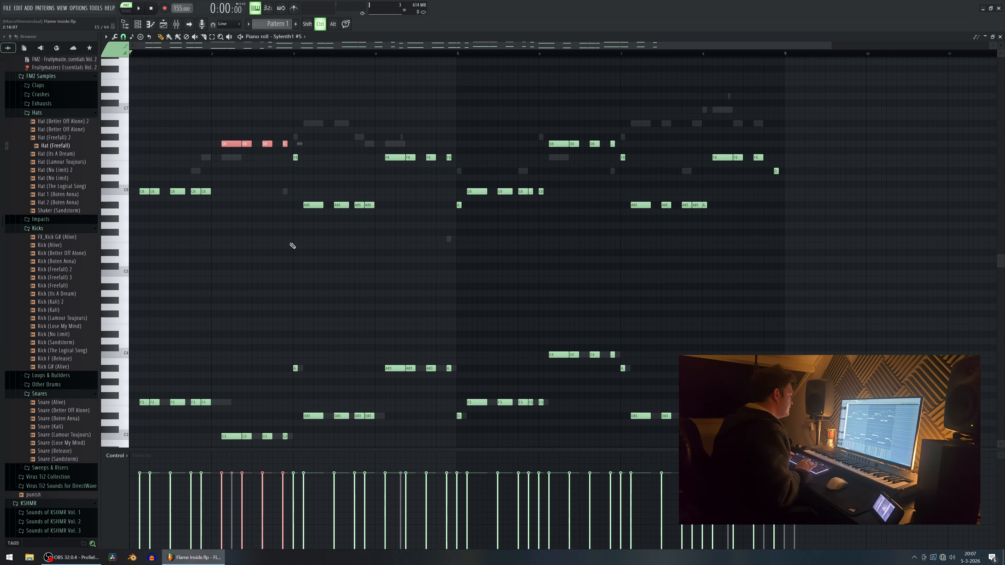
key("space")
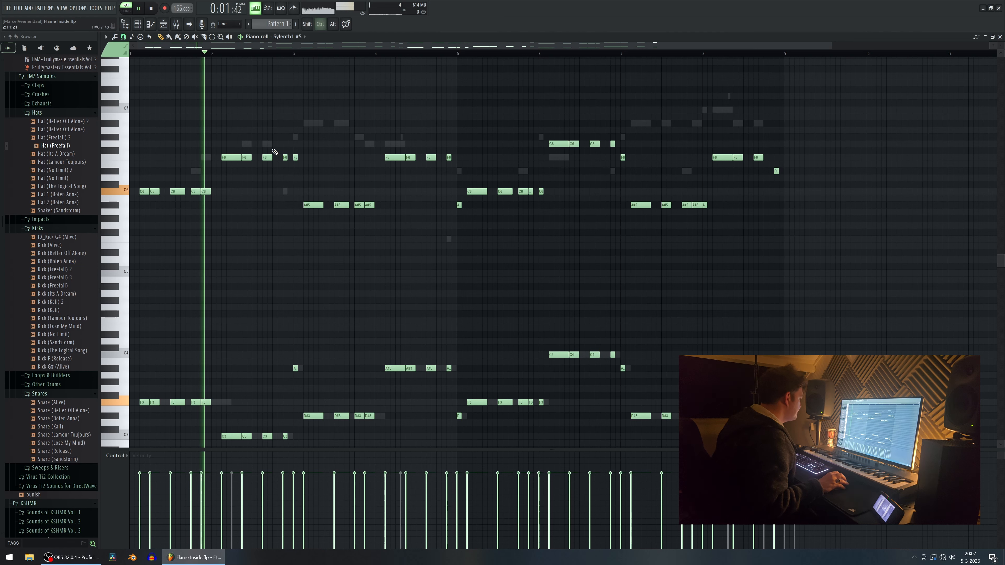
Set bar 2's upper notes and bar 3's opening note to G6, and raise bar 3's remaining upper notes an octave to A#6.
left_click_drag(288, 182, 382, 225)
left_click_drag(305, 140, 198, 170)
key("shift+Up")
key("shift+Up")
left_click_drag(284, 182, 385, 239)
key("ctrl+Up")
key("ctrl+d")
Try bar 4's upper notes two semitones higher at G6, return them to F6 and deselect them.
left_click_drag(350, 148, 465, 172)
key("shift+Up")
key("shift+Up")
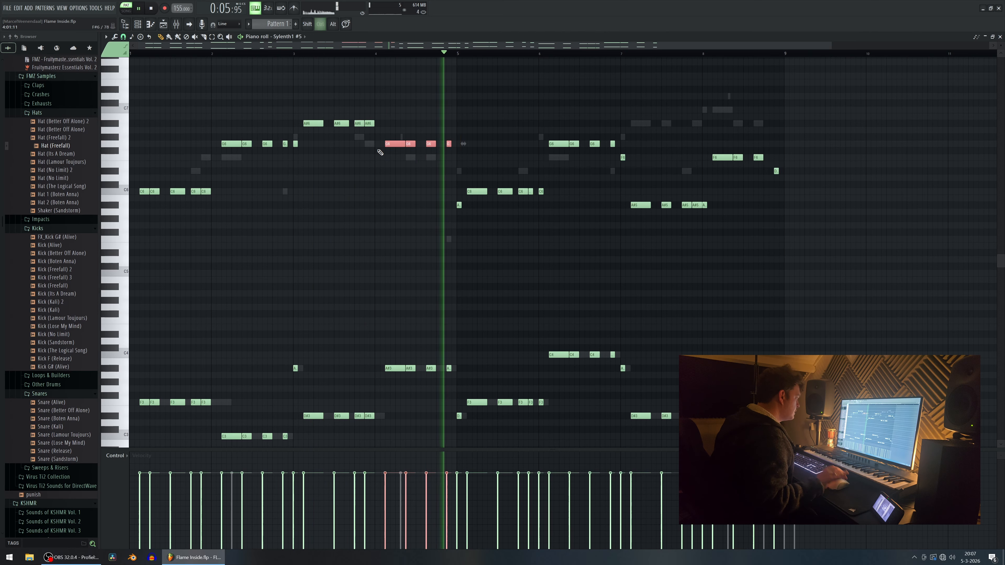
key("shift+Down")
key("shift+Down")
key("ctrl+d")
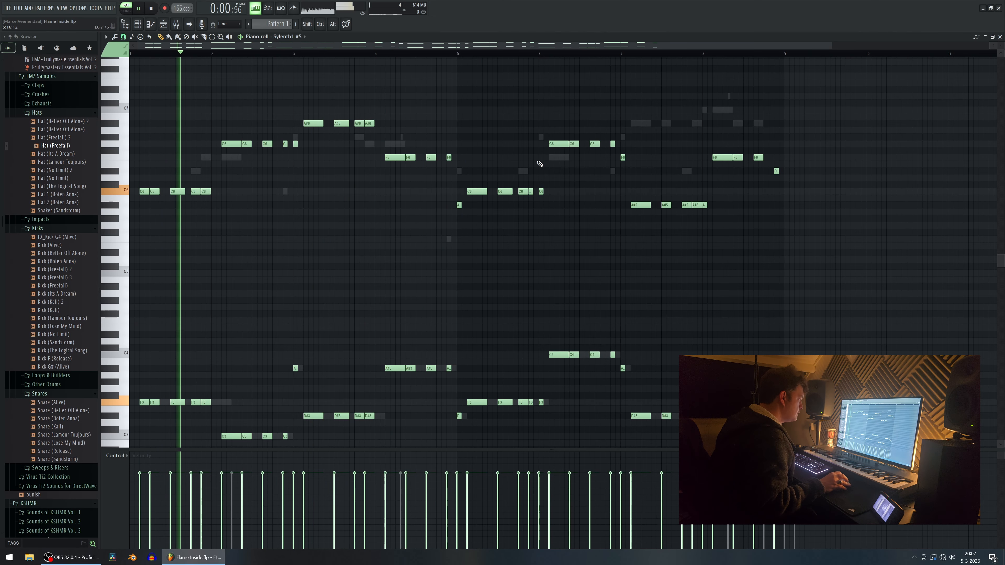
Try bar 6's upper notes at F6, and raise them together with bar 7's opening note to G6.
left_click_drag(538, 136, 644, 160)
key("shift+Down")
key("shift+Down")
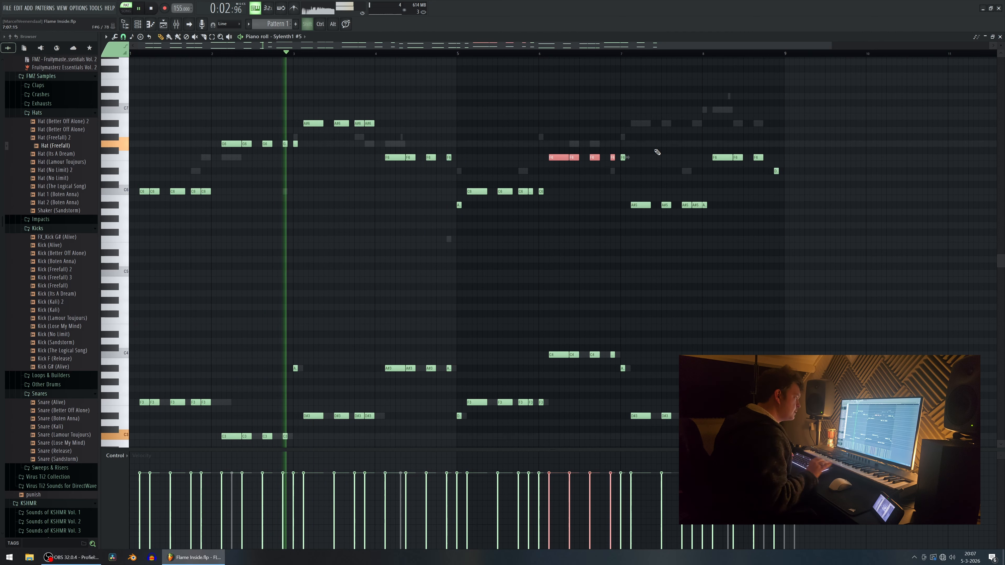
left_click_drag(545, 128, 637, 162)
key("shift+Up")
key("shift+Up")
key("ctrl+d")
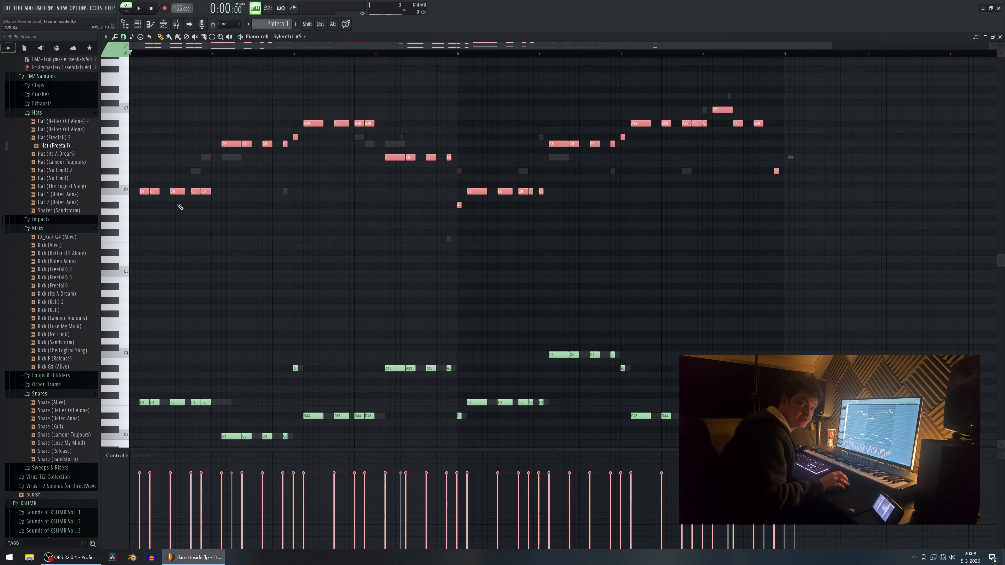
Duplicate the whole upper melody line five and nine semitones lower to build three-note chords.
left_click_drag(179, 193, 180, 254, "shift")
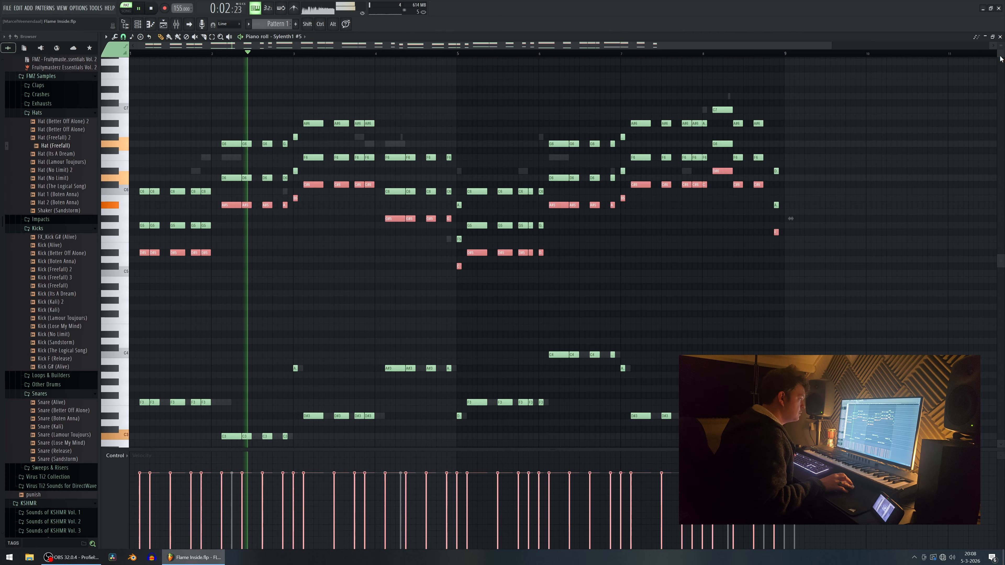
left_click(791, 54)
scroll(174, 166, "up", 1)
scroll(157, 165, "up", 1)
key("space")
Move the lower two notes of bar 1's chords to G#5 and F5.
left_click(188, 191)
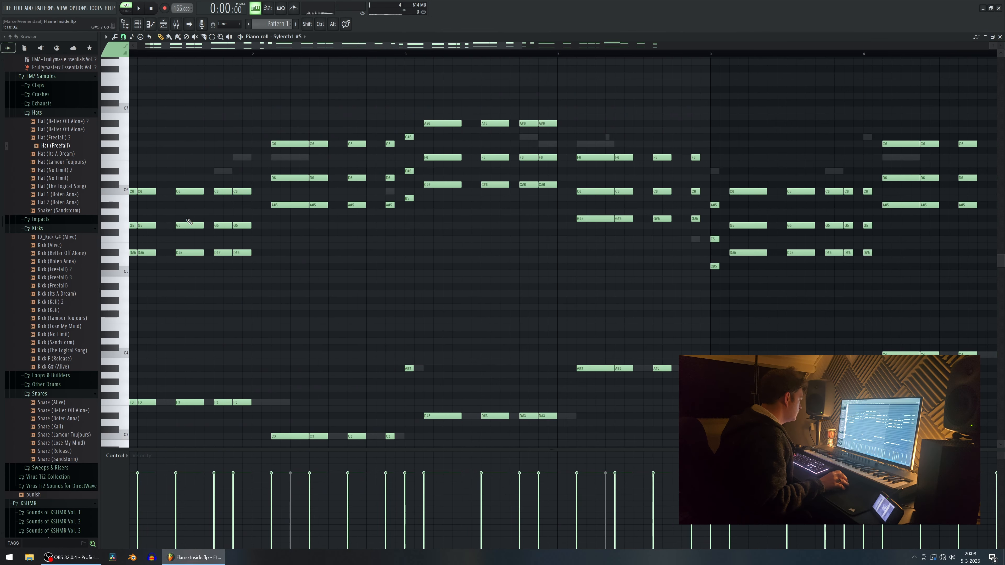
scroll(332, 284, "down", 1)
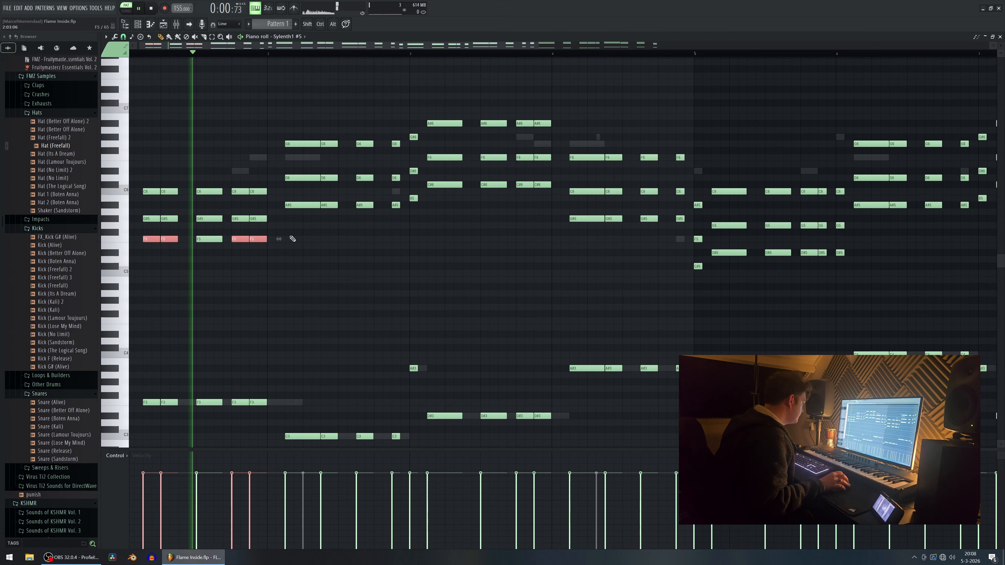
key("space")
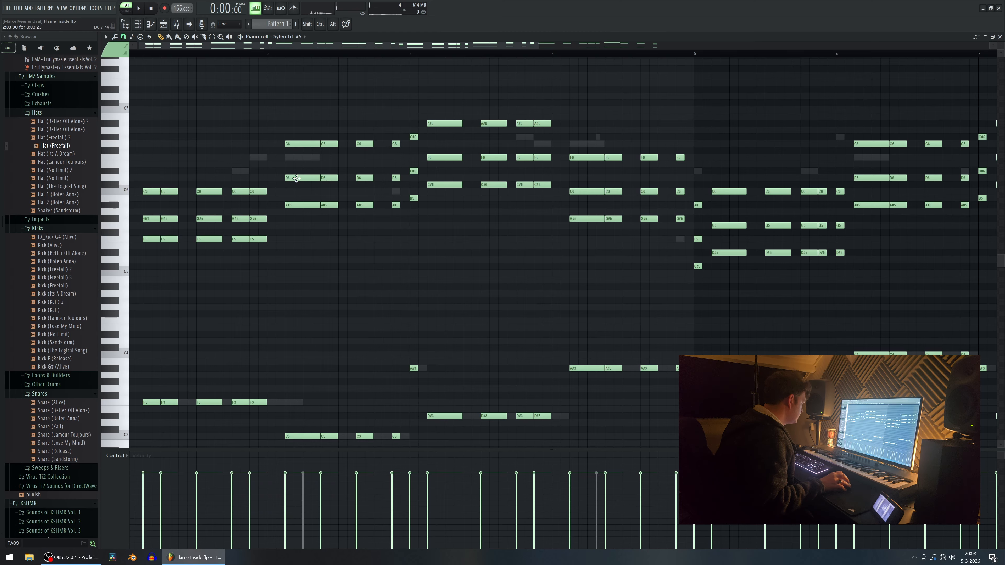
Move the lower notes of bar 2's chords to D#6 and C6, and the lowest note of bar 3's opening chord to C6.
left_click_drag(325, 197, 329, 171)
key("space")
key("space")
left_click(408, 179, "ctrl")
left_click_drag(413, 198, 414, 187)
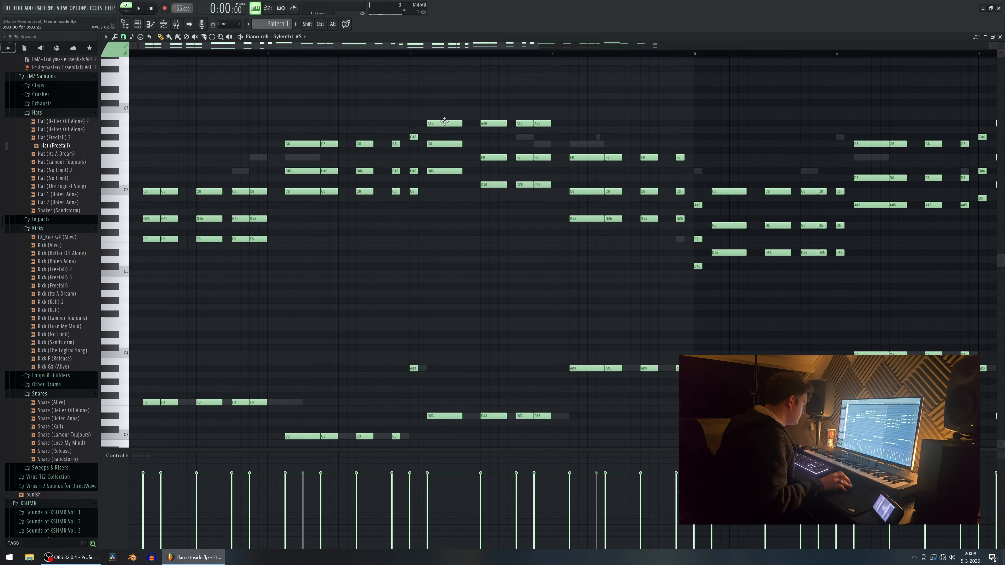
Raise the lower notes of bar 3's remaining chords to G6 and D#6, with one middle note at G#6.
left_click_drag(485, 152, 540, 143, "ctrl")
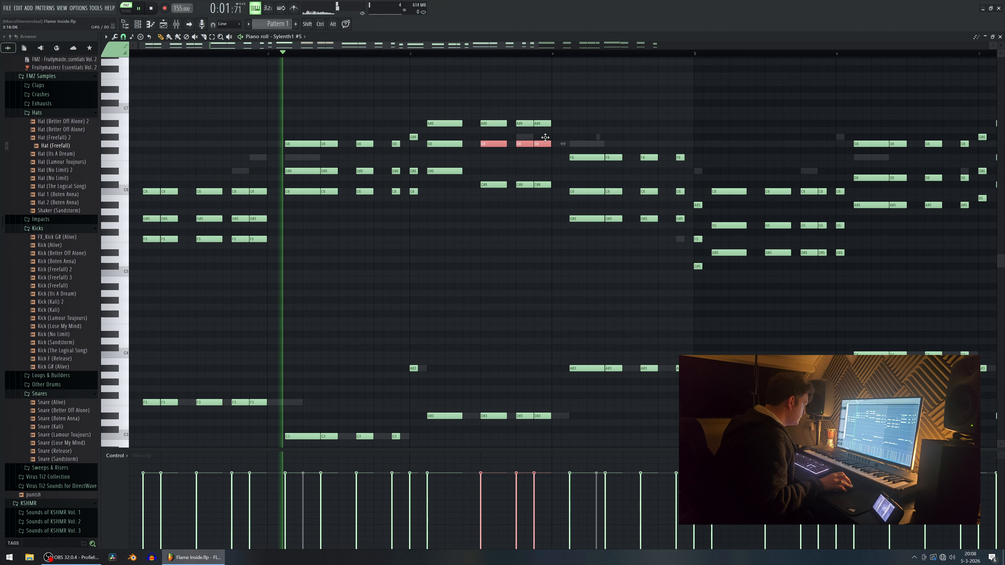
left_click_drag(490, 168, 528, 136, "ctrl")
left_click(534, 151, "ctrl")
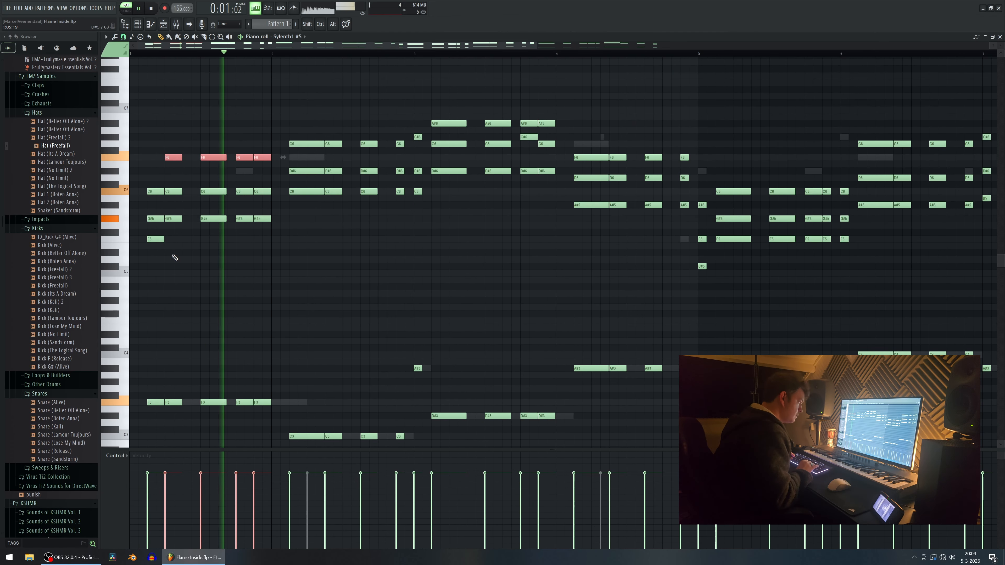
Lower the top note of bar 1's fourth chord two semitones to D#6.
key("space")
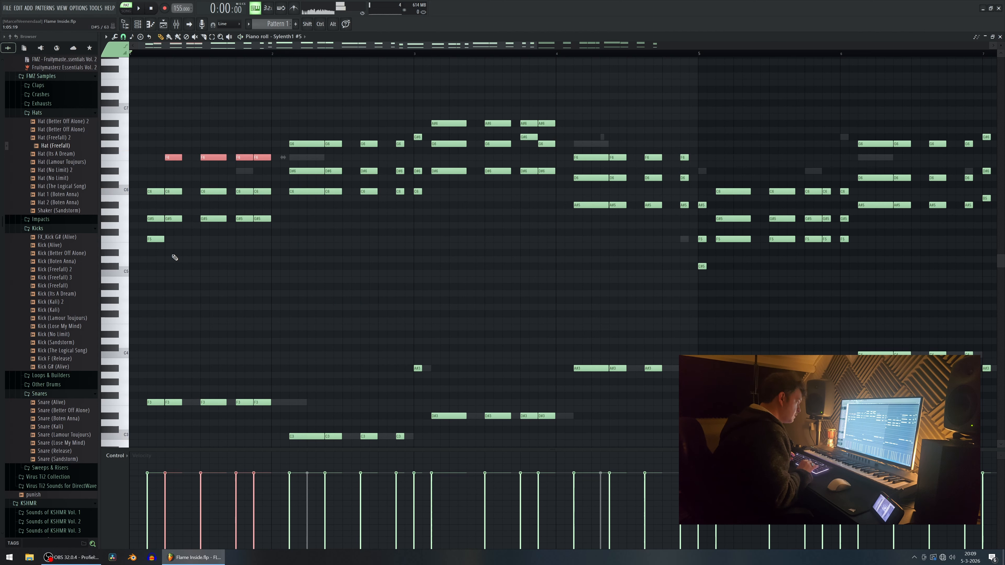
key("space")
key("ctrl+d")
key("space")
key("space")
left_click_drag(234, 151, 241, 170, "ctrl")
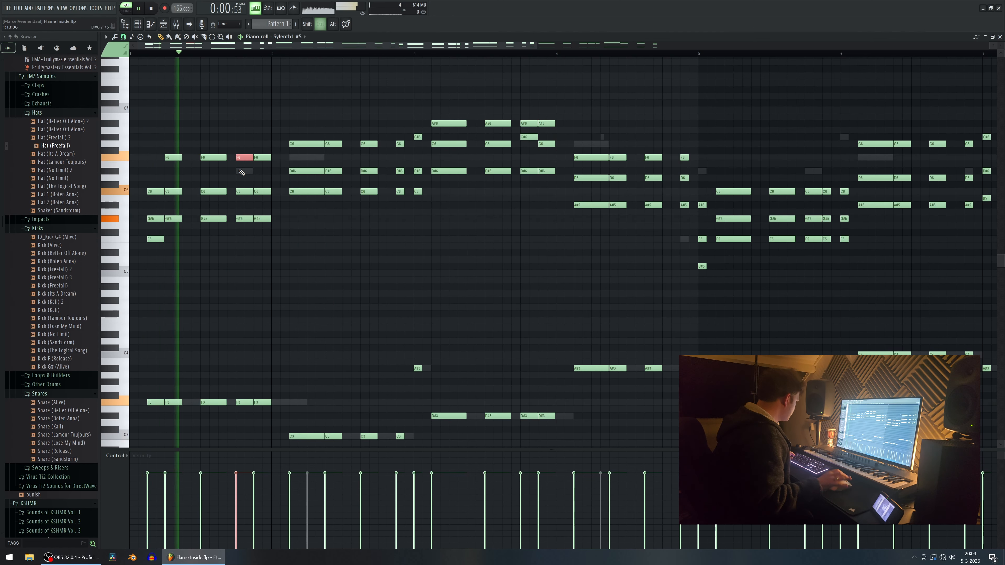
key("space")
Lower the top note of bar 2's first chord two semitones to F6, following the melody ghost note.
key("space")
key("shift+Down")
key("shift+Down")
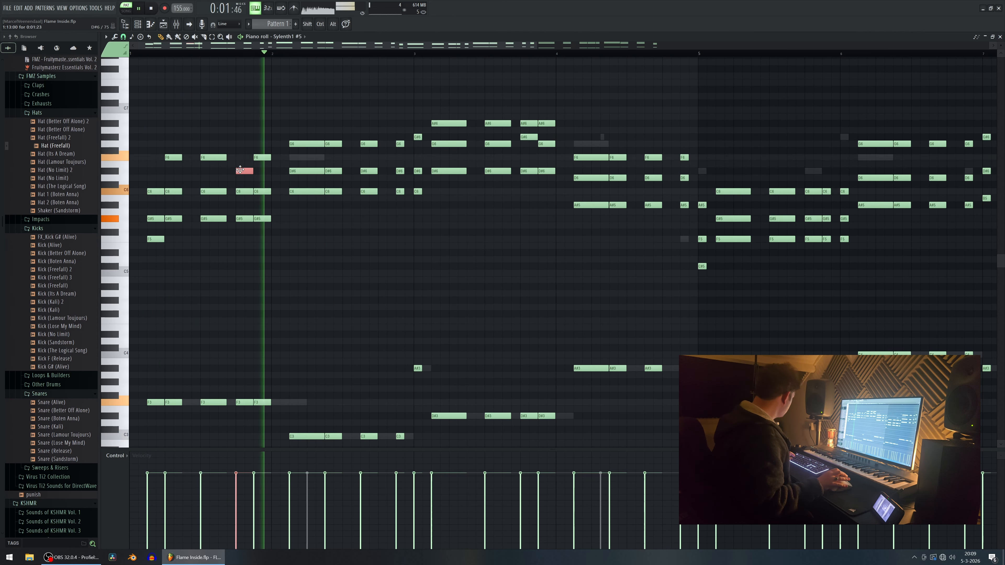
left_click_drag(269, 143, 171, 174, "ctrl")
Try bar 1's top notes an octave lower, restore their octave and deselect them.
key("space")
key("space")
key("shift+Down")
key("shift+Down")
key("ctrl+Down")
key("space")
key("space")
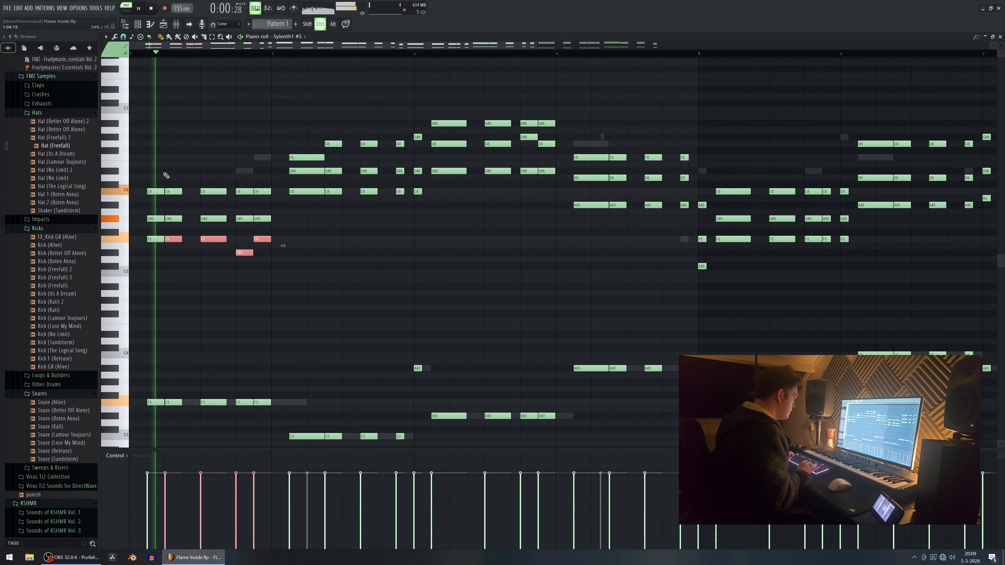
key("ctrl+Up")
key("ctrl+d")
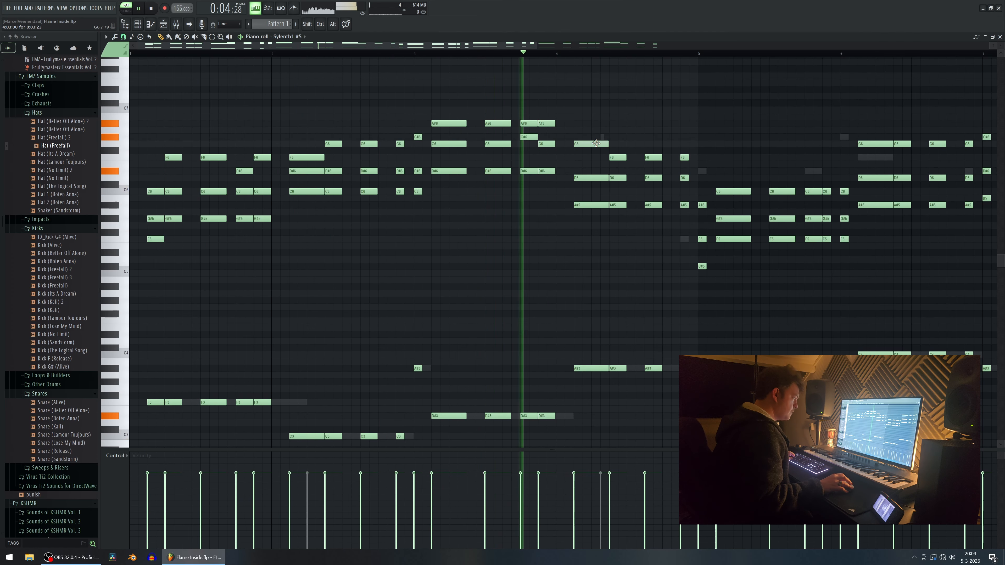
Raise the top note of bar 4's first chord to G6 and its middle note to D#6.
left_click_drag(596, 157, 598, 144)
key("space")
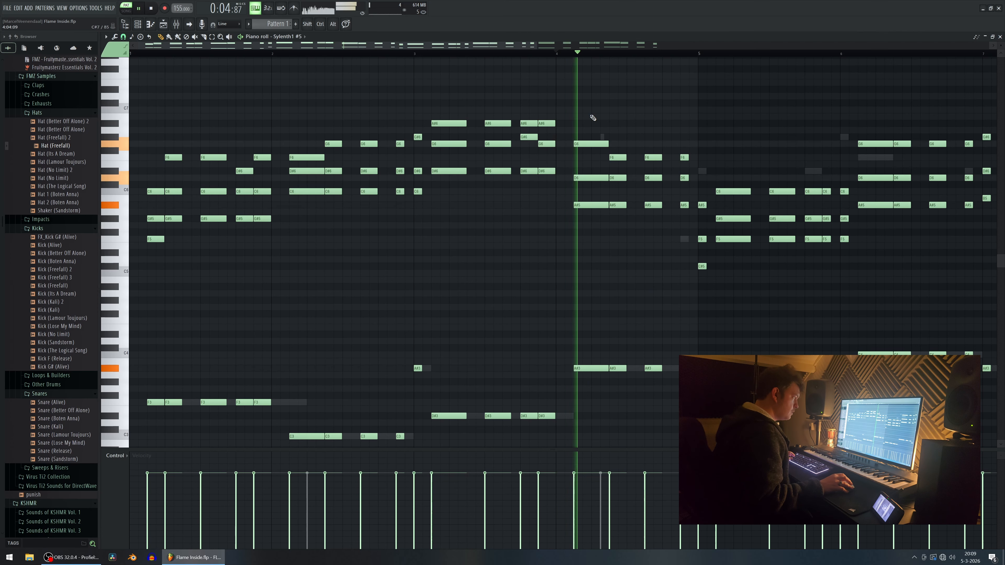
Try bar 4's first chord with C#6 as lowest and D6 as middle note, and restore A#5 and D#6.
left_click(590, 205)
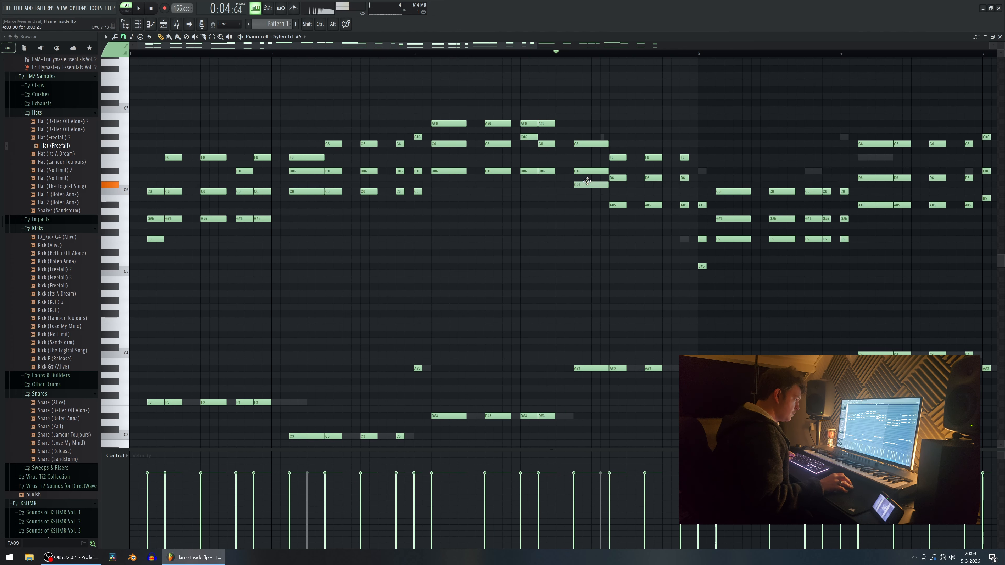
left_click_drag(588, 178, 587, 209)
key("space")
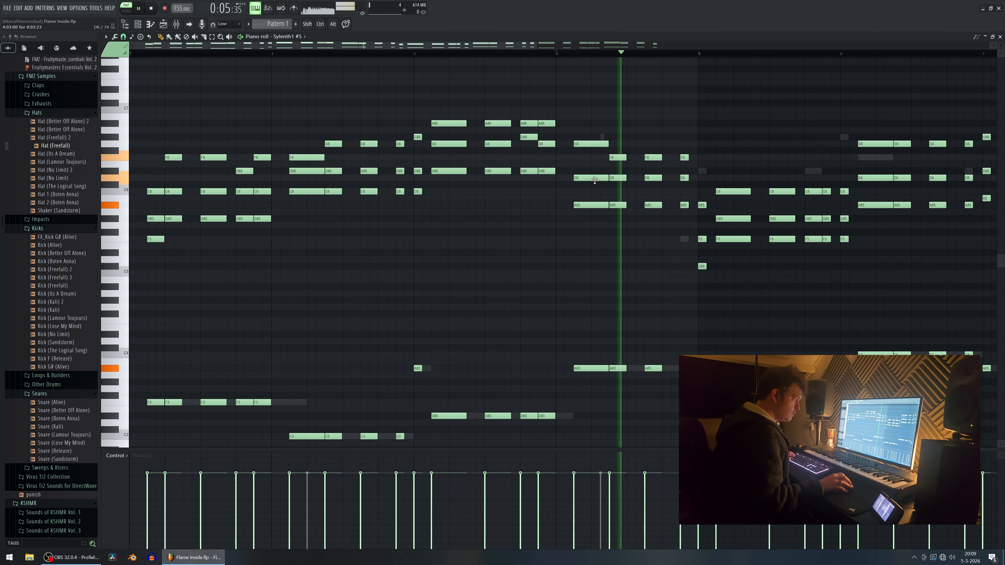
key("space")
key("space")
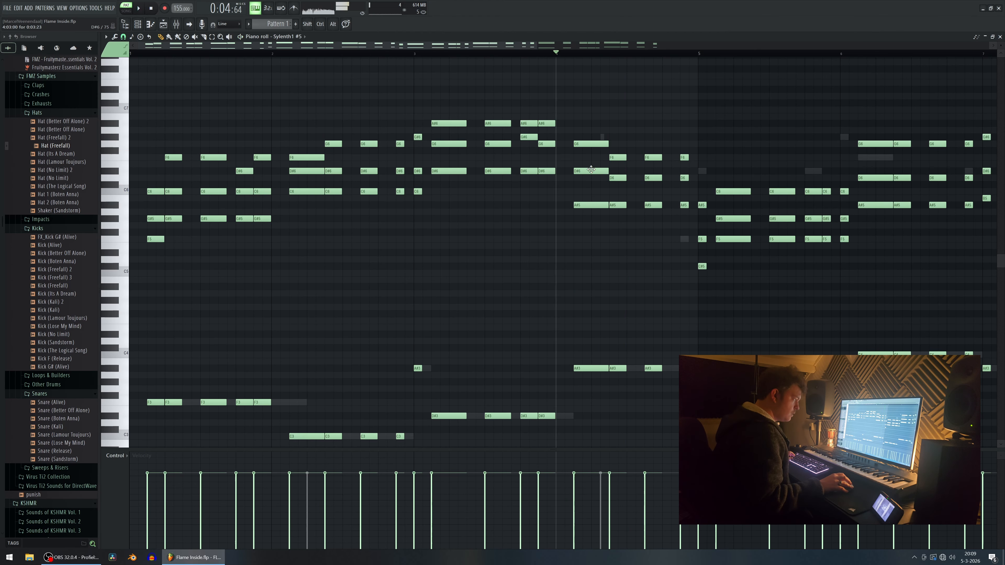
key("space")
Lower the top note of bar 4's last chord an octave to F5.
key("space")
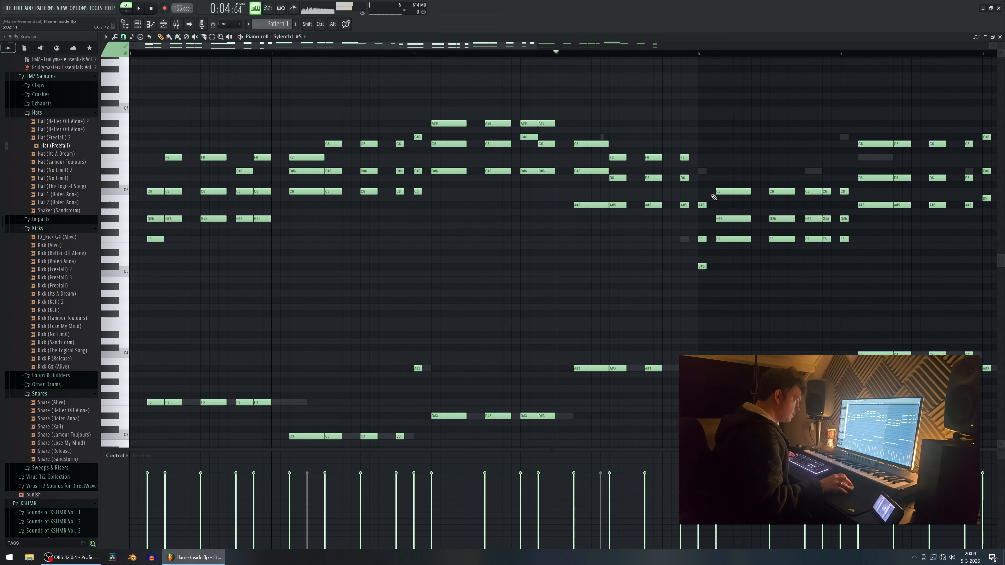
key("space")
left_click(684, 158, "ctrl")
key("ctrl+Down")
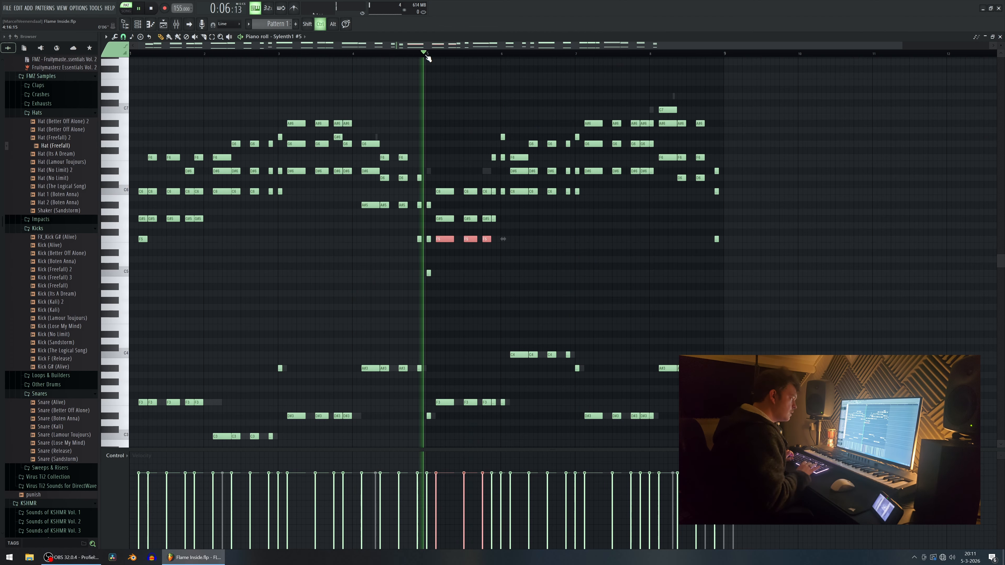
Raise the last lowest F5 note in bar 5 to D#6, following the melody ghost note.
left_click(486, 239, "ctrl")
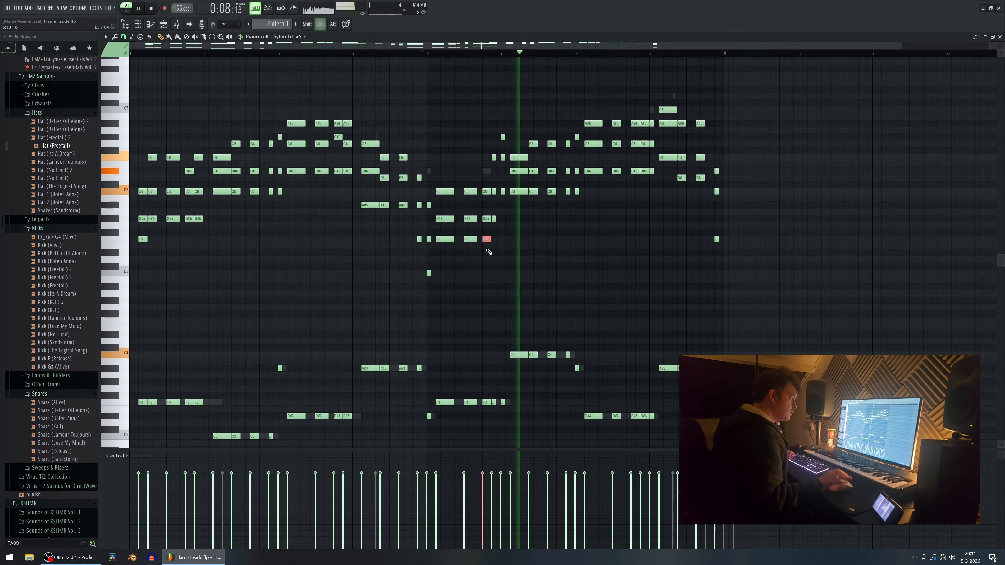
key("ctrl+Up")
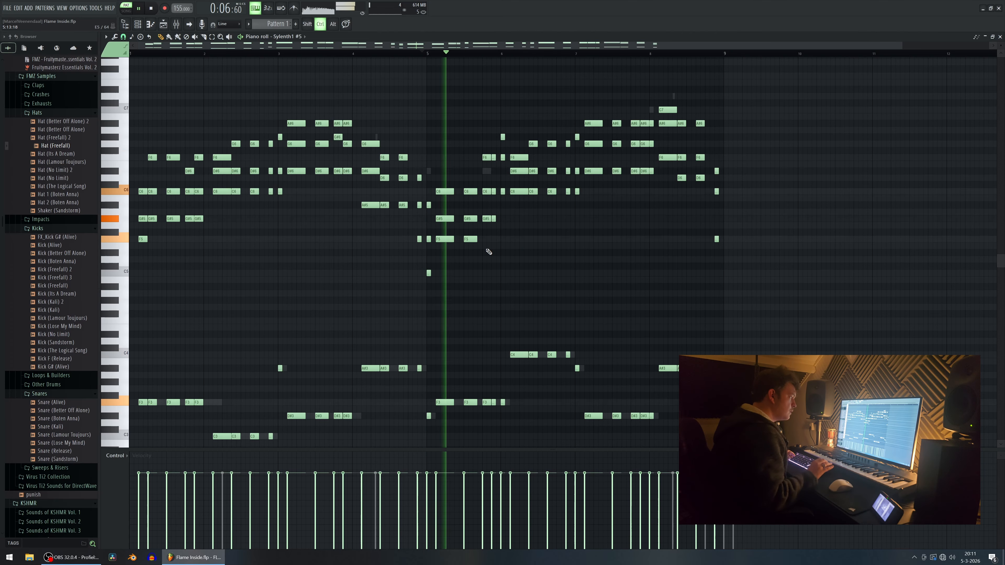
left_click(486, 158, "ctrl")
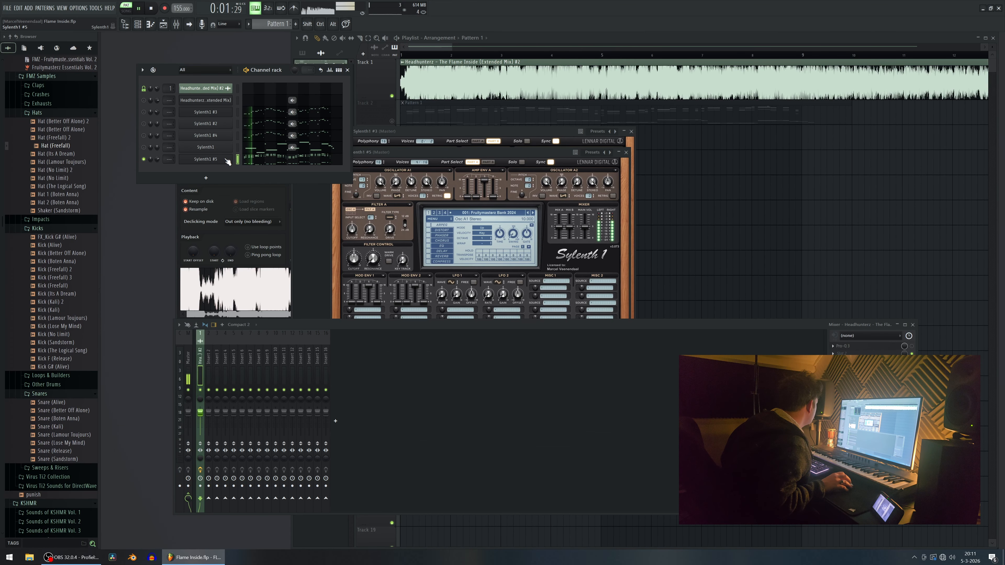
Set Sylenth1 #5's oscillator A1 to octave 0, 8 voices and detune 2.5, with retrigger off.
left_click(271, 160)
left_click(995, 36)
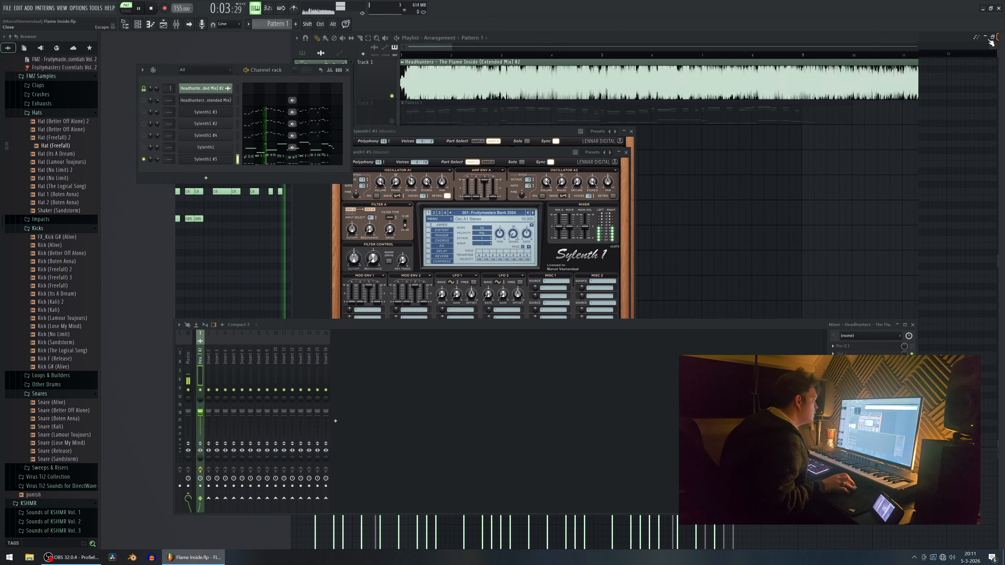
left_click(226, 160)
left_click(226, 160)
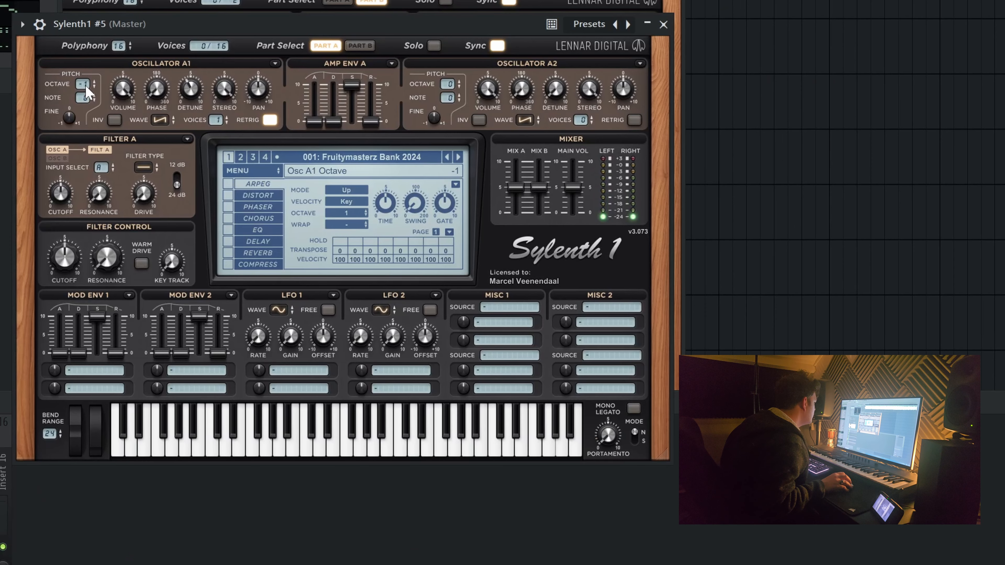
left_click_drag(85, 84, 90, 78)
left_click(269, 119)
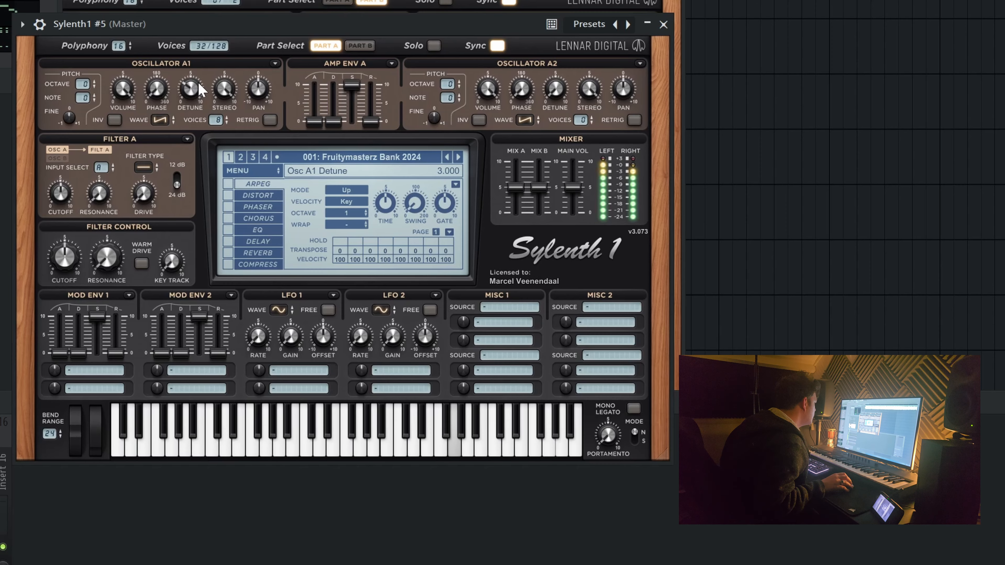
Copy oscillator A1's settings to oscillator A2 and shape the decay and sustain of amp envelope A.
left_click(274, 63)
left_click(292, 76)
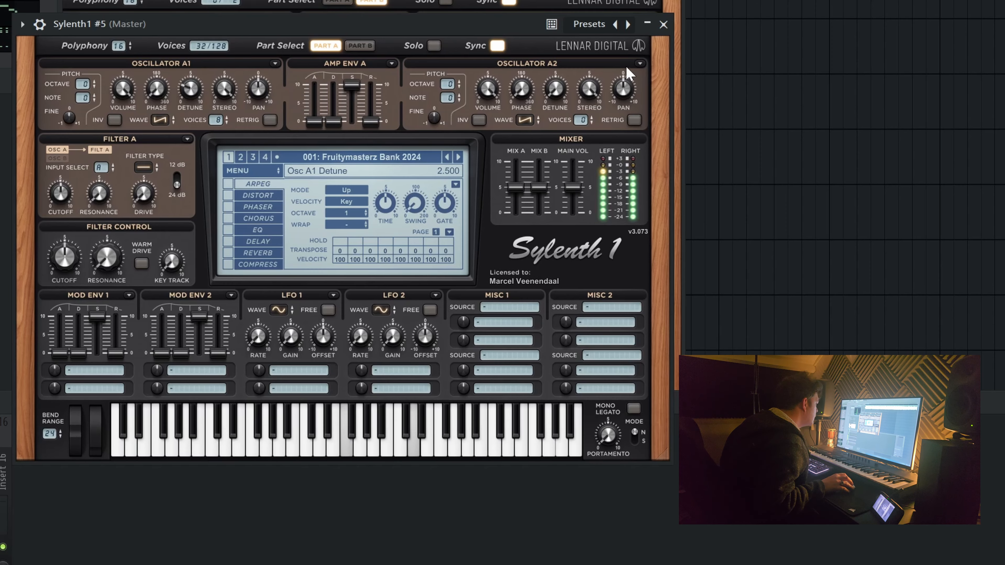
left_click(643, 88)
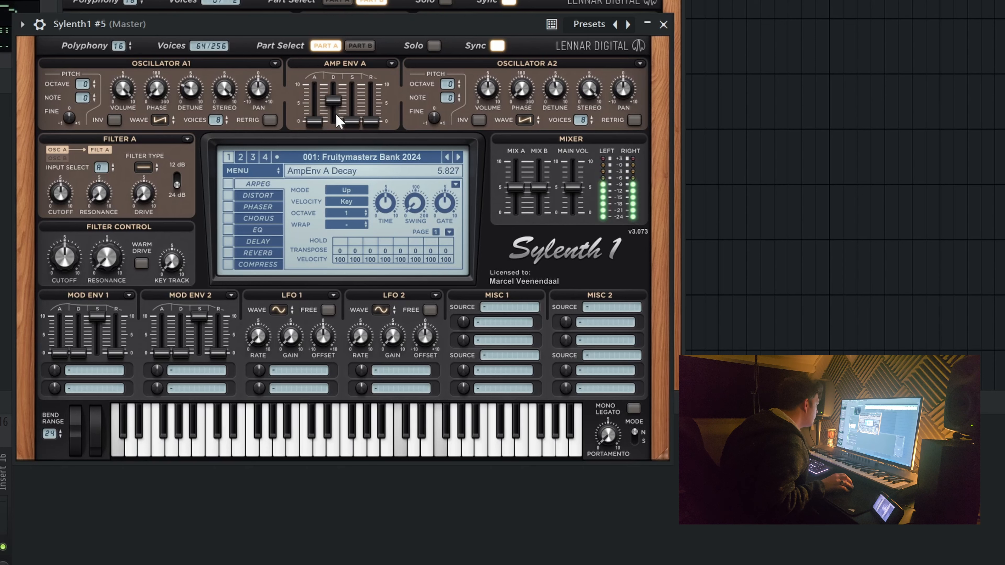
left_click_drag(370, 125, 352, 94)
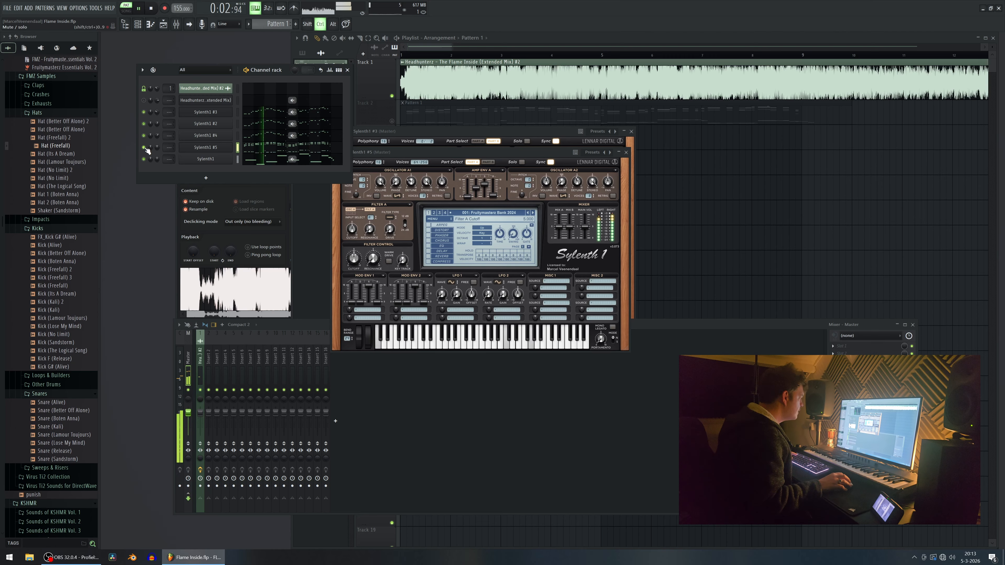
Cut all the low bass notes beneath the chords out of Sylenth1 #5's piano roll.
left_click(196, 149)
left_click(198, 149)
left_click(255, 149)
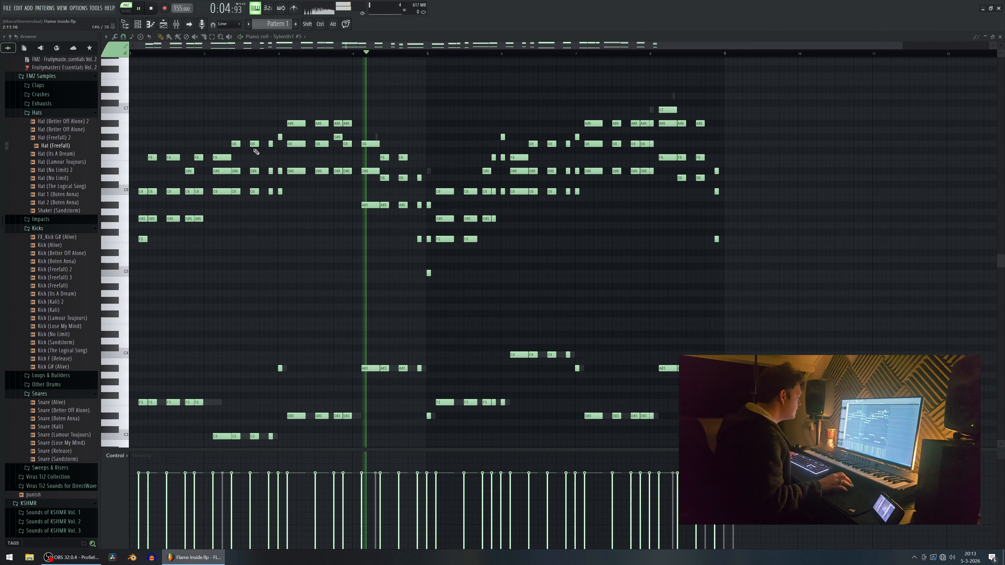
key("space")
scroll(401, 267, "down", 2)
left_click_drag(841, 285, 4, 430)
key("Delete")
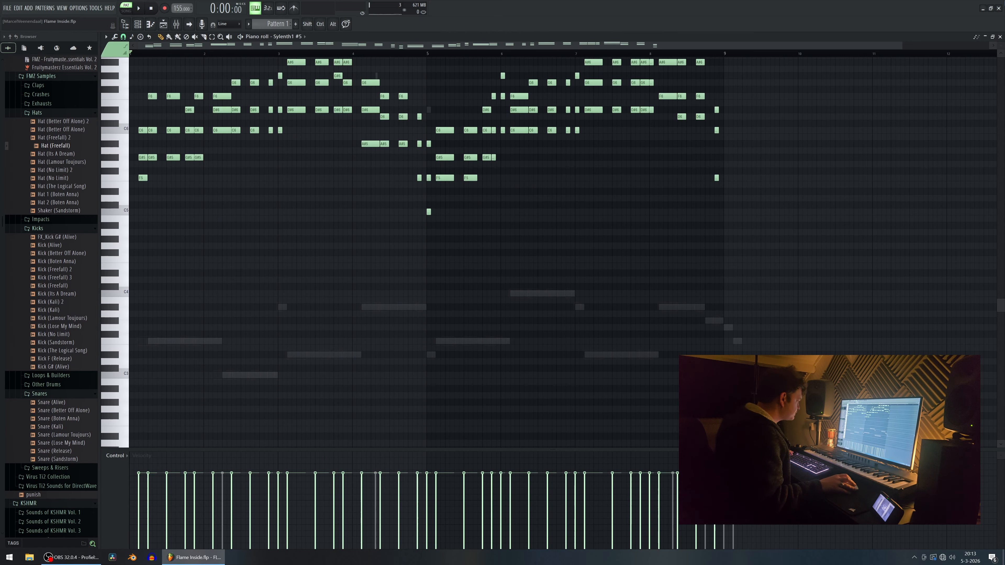
Add a Layer channel and paste the cut bass notes into its piano roll.
left_click(1000, 37)
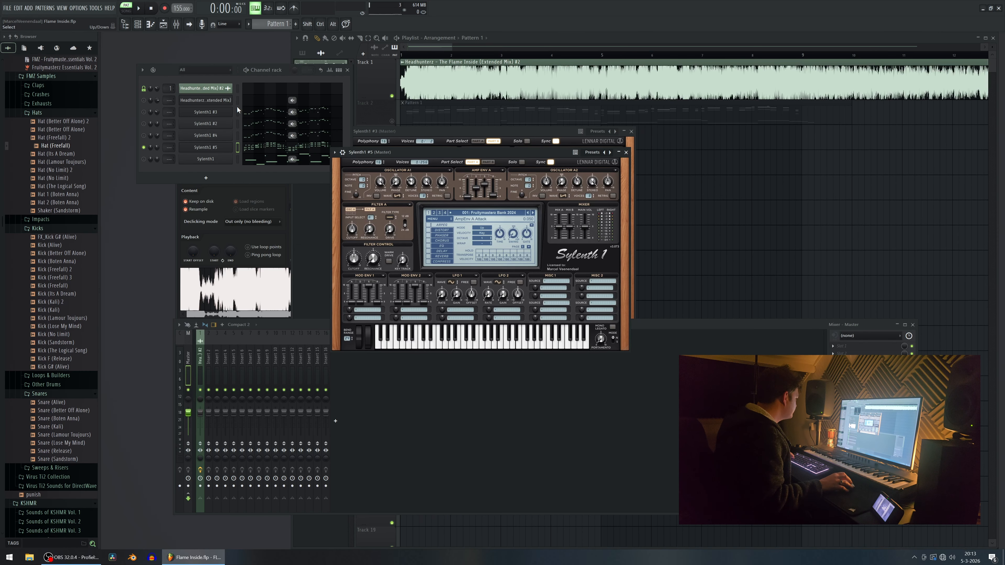
left_click(216, 178)
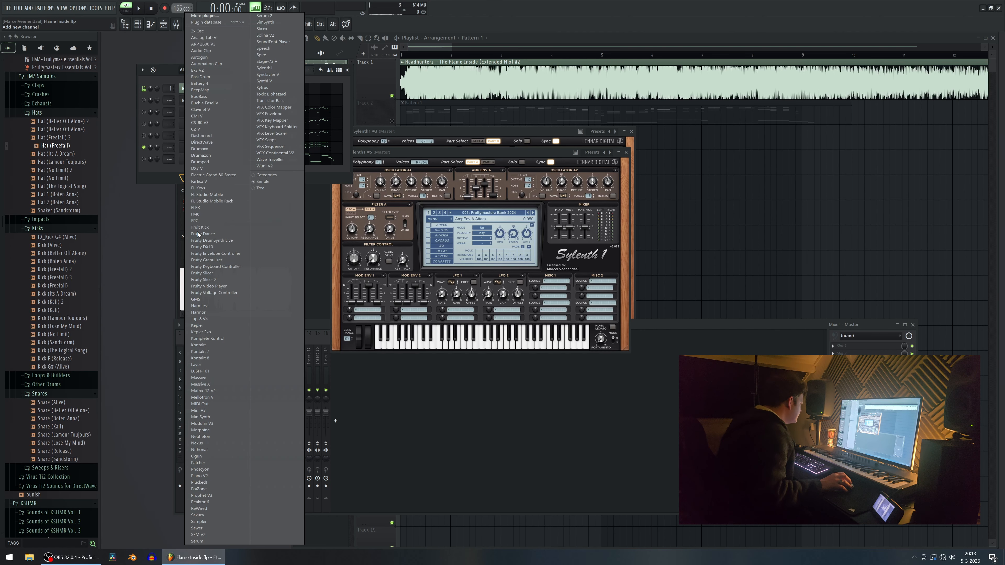
left_click(195, 364)
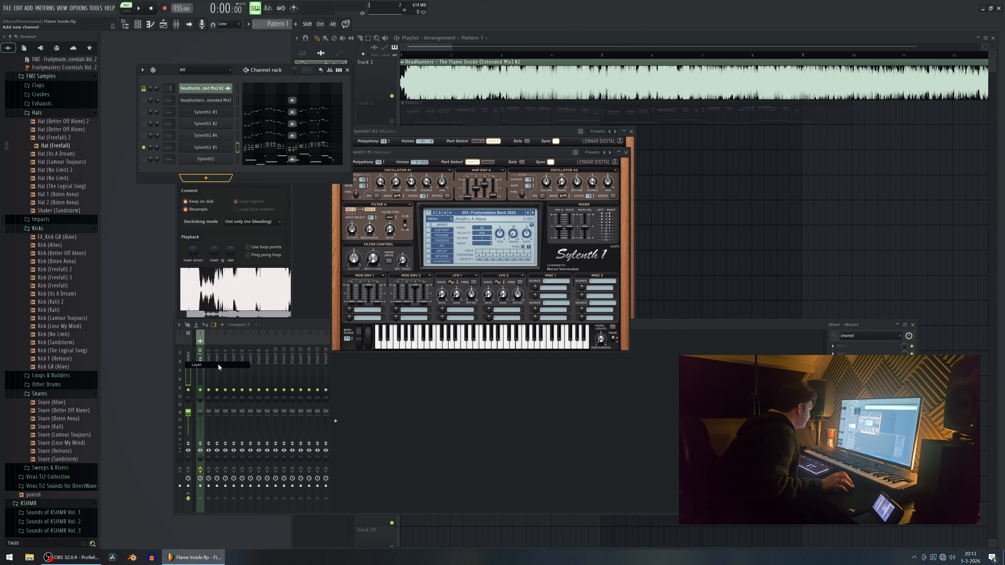
left_click(253, 177)
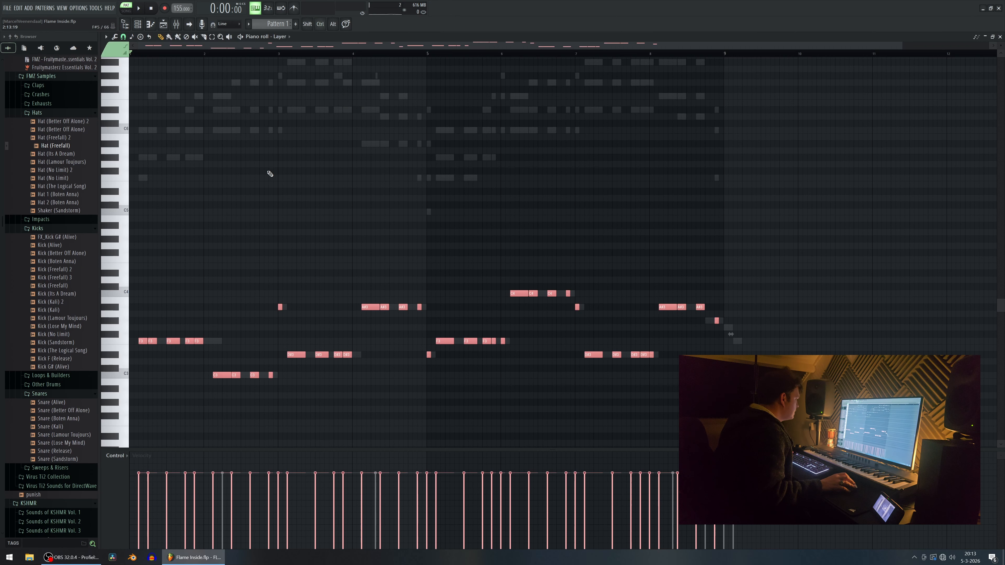
left_click(1000, 36)
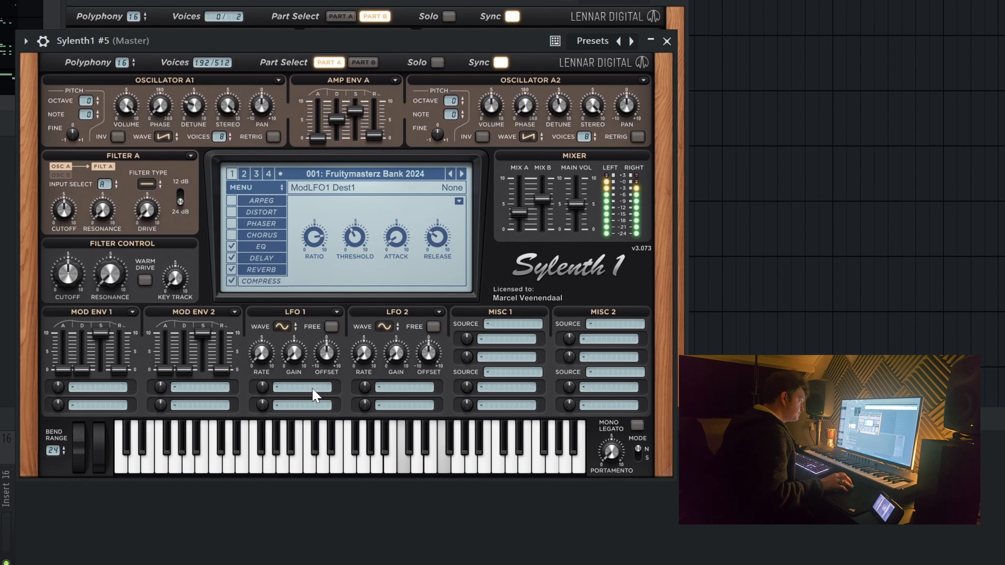
Solo Sylenth1 #3 and open its synth settings.
right_click(144, 124)
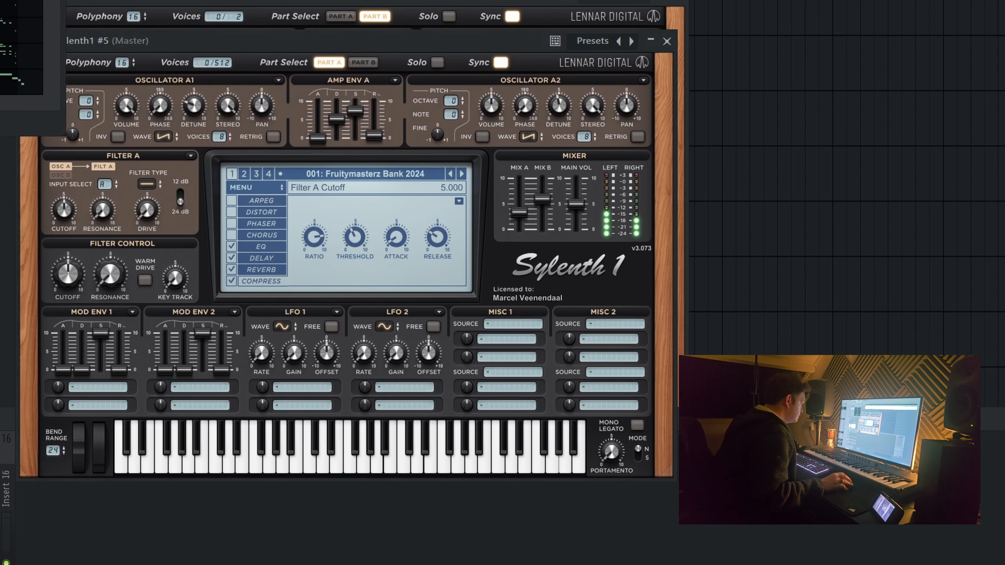
left_click(205, 124)
left_click(205, 123)
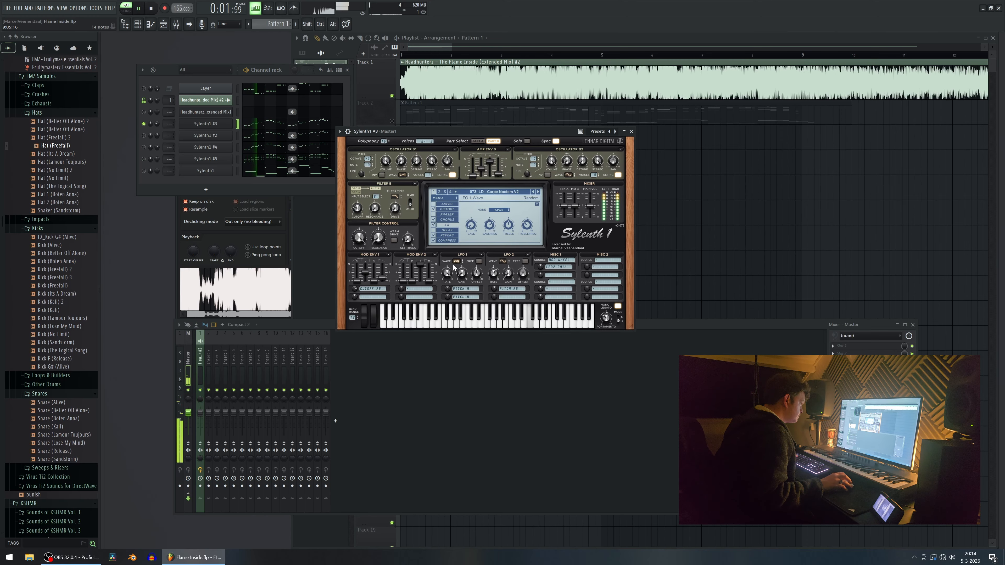
Unmute all channels and play the layers together while adjusting the Sylenth1 channel's volume.
left_click(145, 135, "ctrl")
left_click(145, 136, "ctrl")
key("space")
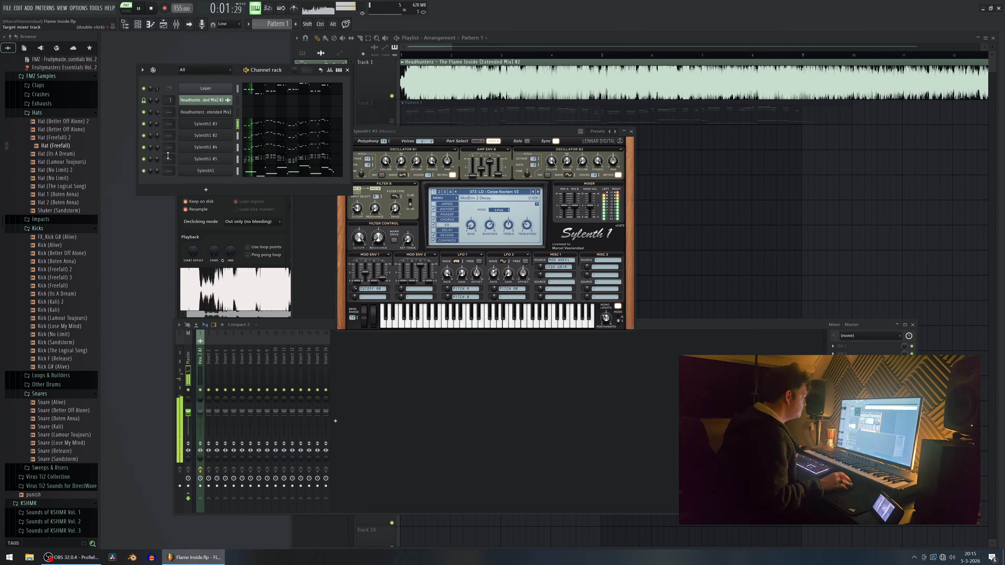
scroll(157, 158, "down", 1)
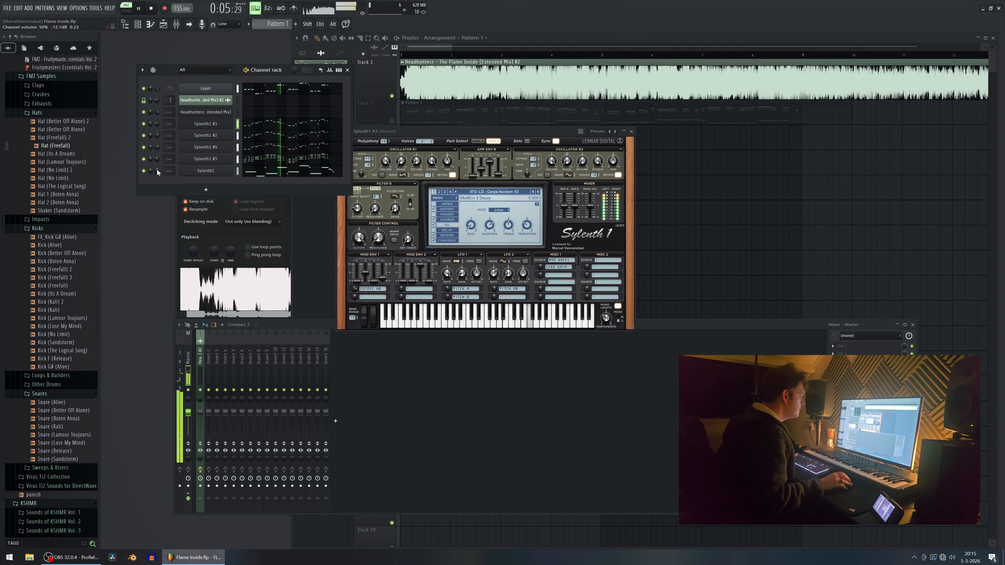
scroll(157, 168, "up", 3)
left_click(129, 10)
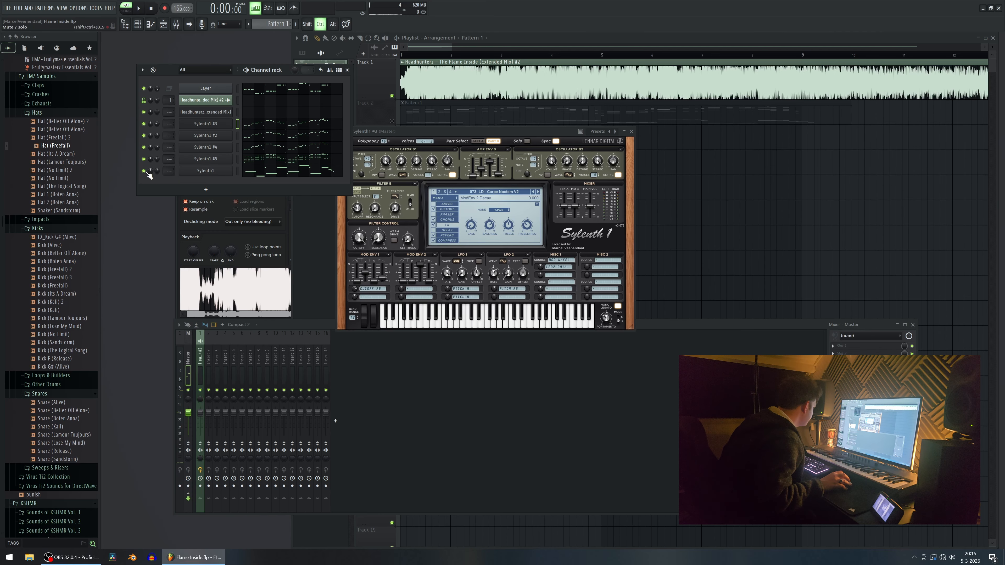
Solo the Sylenth1 bass channel and examine its Part B settings.
left_click(206, 175)
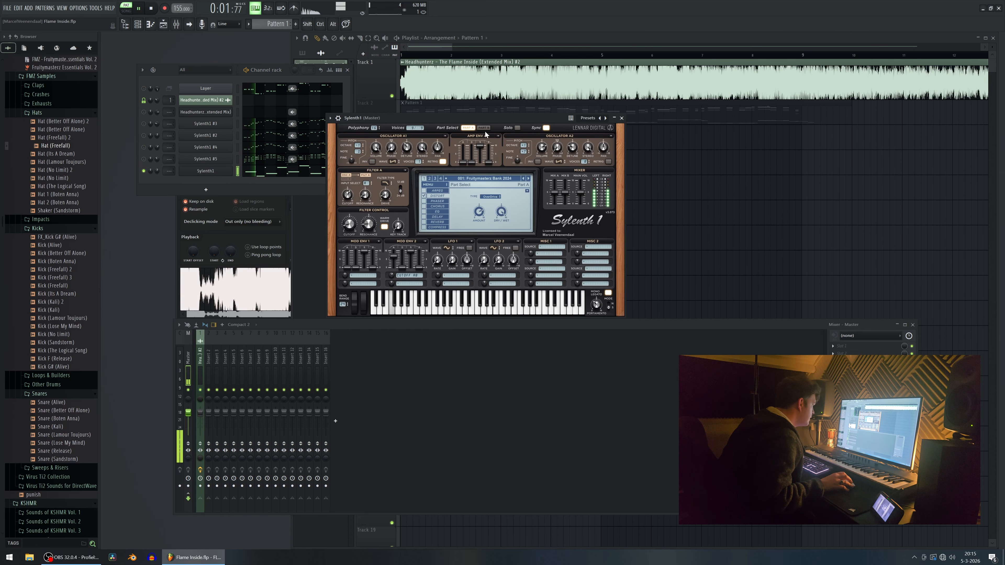
left_click(484, 127)
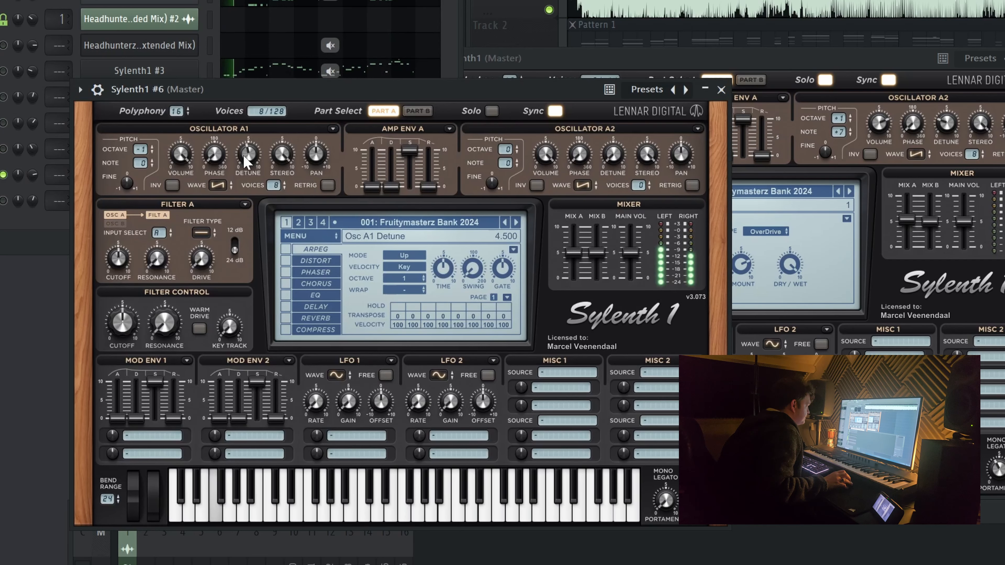
Set Sylenth1 #6's filter A cutoff to 6 and audition it together with the Sylenth1 bass layer.
scroll(243, 155, "down", 3)
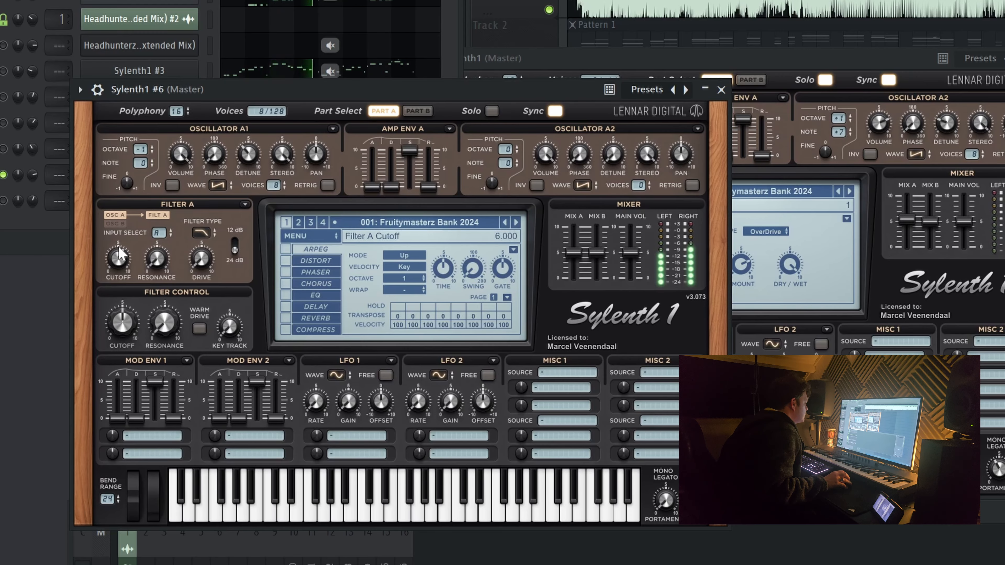
left_click(11, 231)
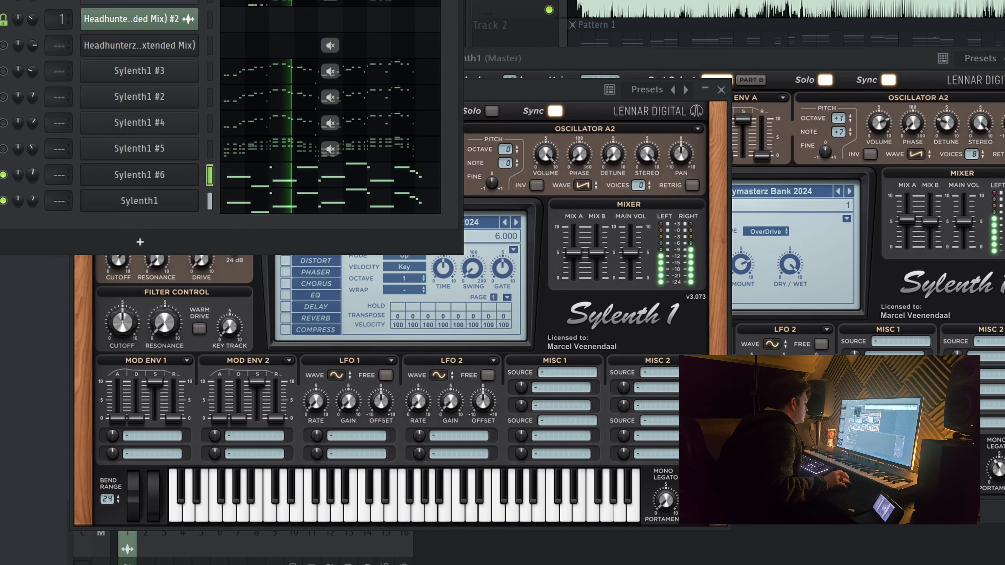
key("space")
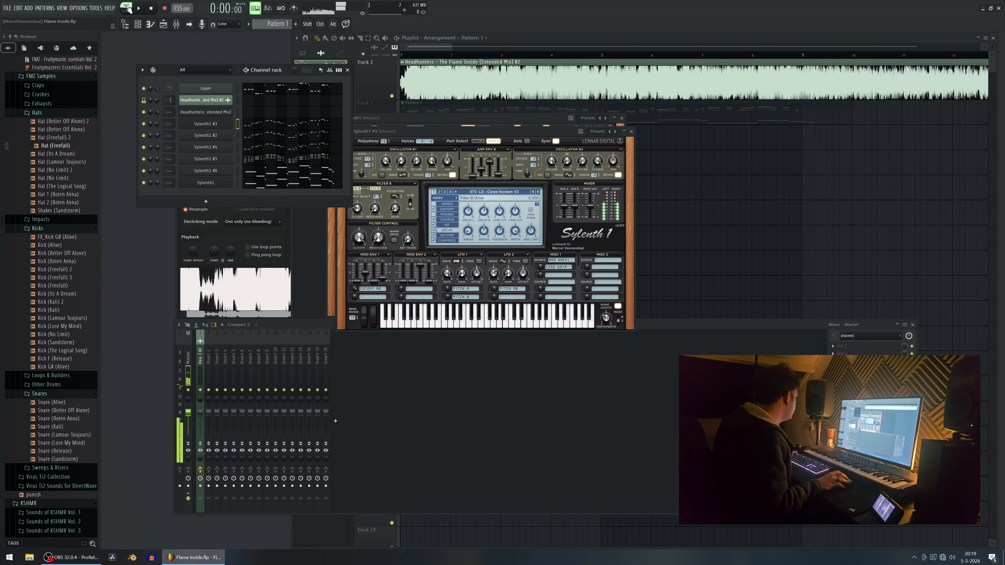
Switch playback to song mode and insert another Sylenth1 channel above Sylenth1 #6.
left_click(128, 9)
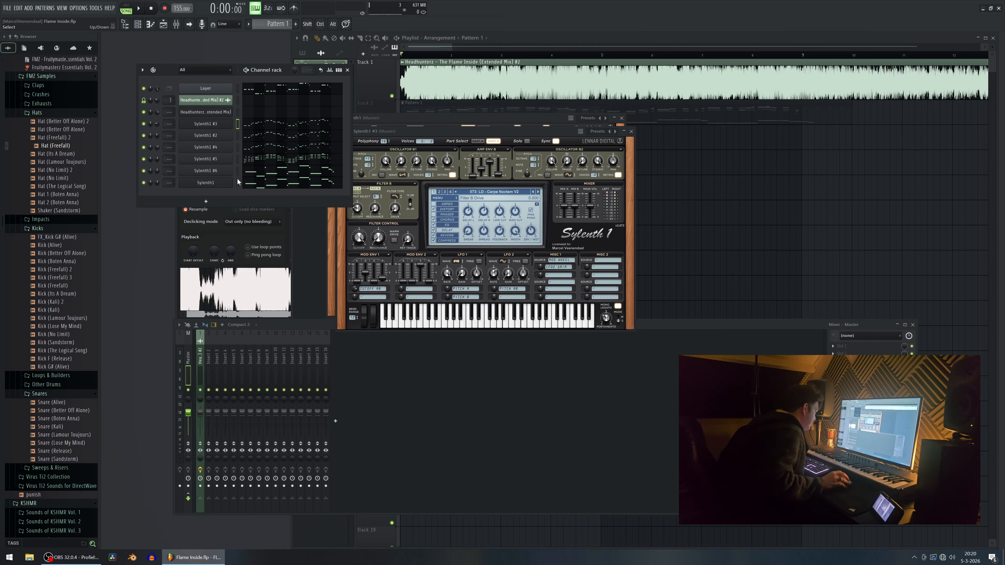
right_click(228, 174)
mouse_move(266, 229)
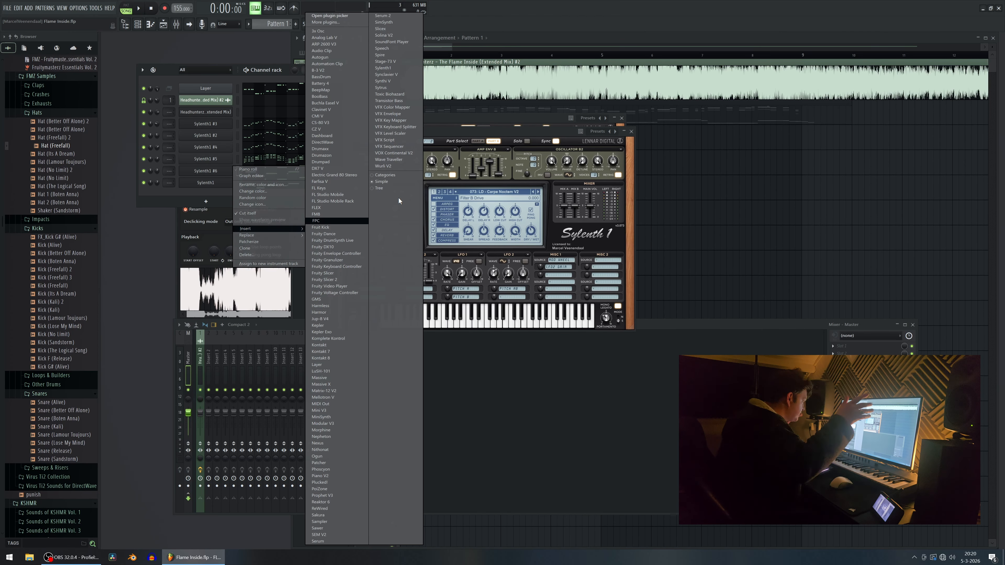
left_click(383, 68)
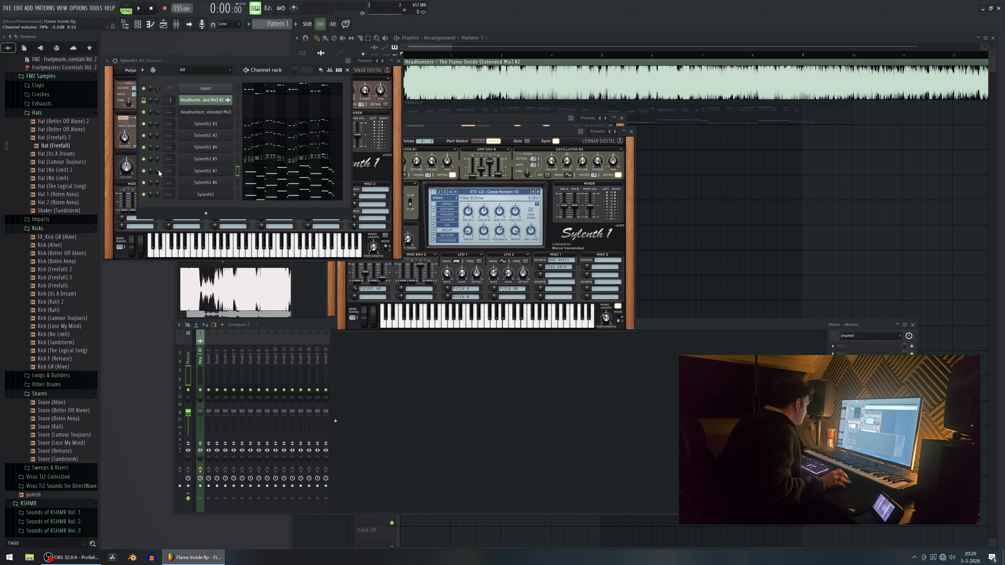
Stack three higher copies of all bass notes into sustained chords in Sylenth1 #7, starting with F6, C6 and G#5 in bar 1.
left_click(256, 173)
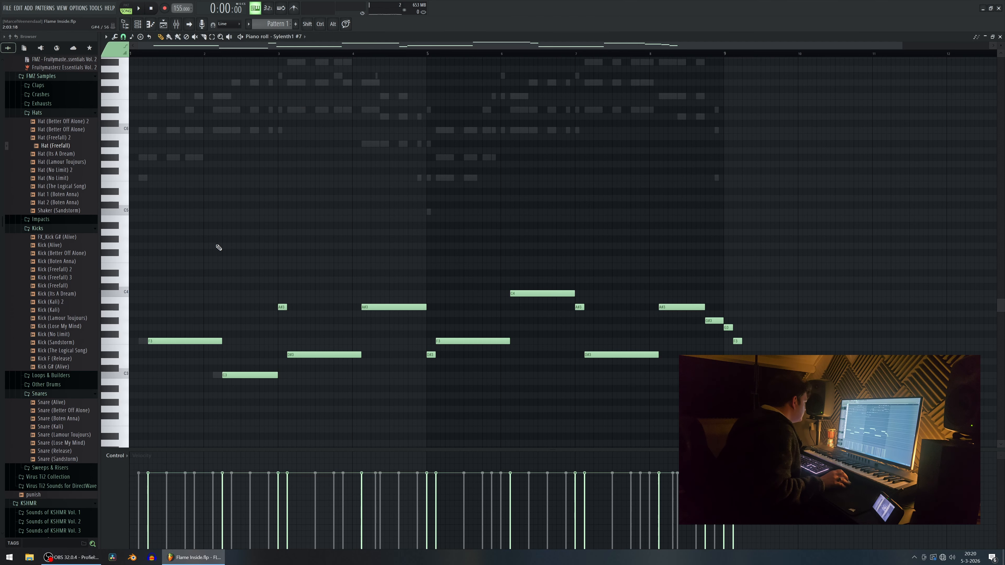
scroll(191, 335, "up", 2)
key("ctrl+a")
left_click_drag(162, 381, 163, 200)
scroll(197, 207, "up", 2)
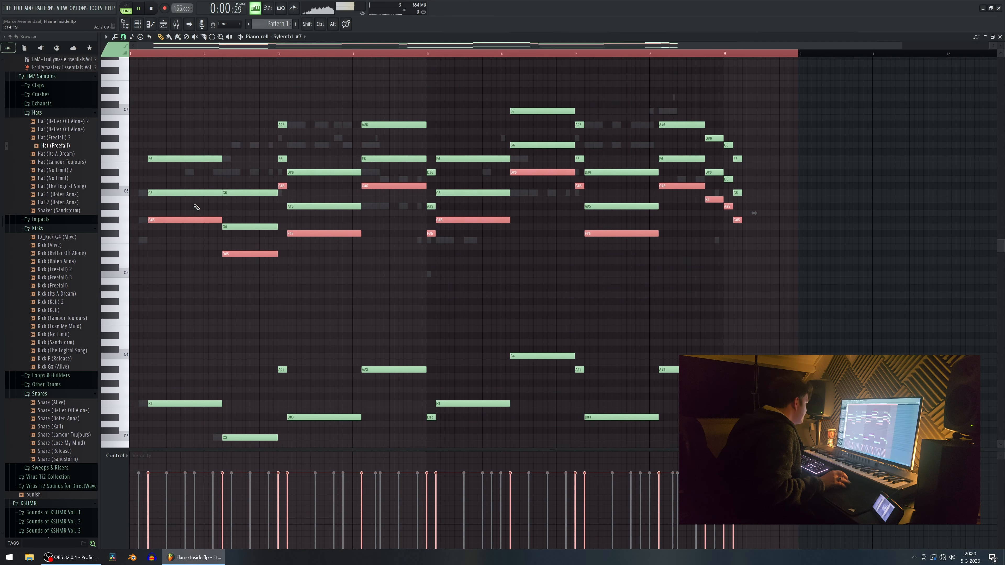
key("ctrl+d")
left_click(999, 38)
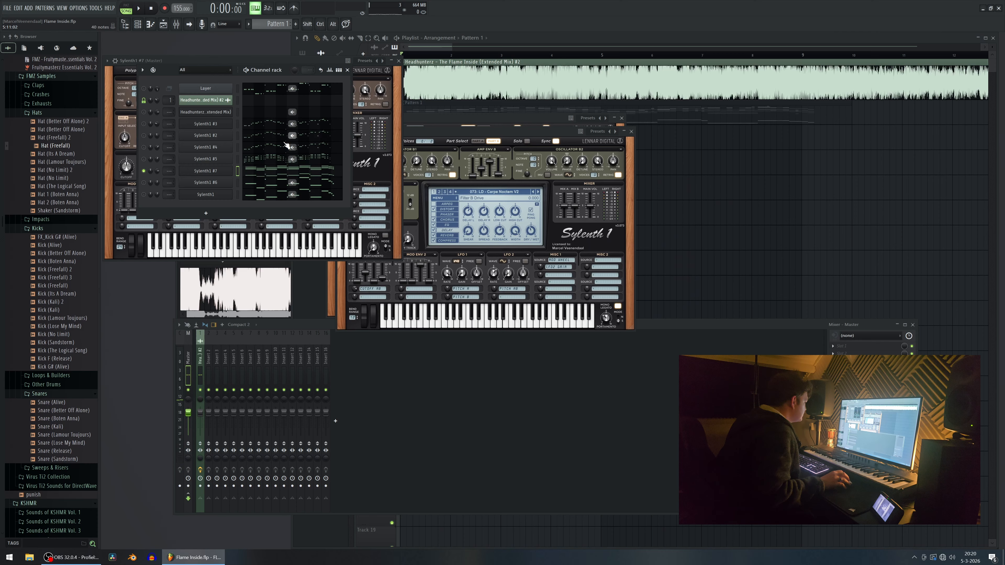
Solo Sylenth1 #7 and raise the D#5 and G5 notes of its bar 2 chord by one octave, auditioning the change.
left_click(144, 172, "ctrl")
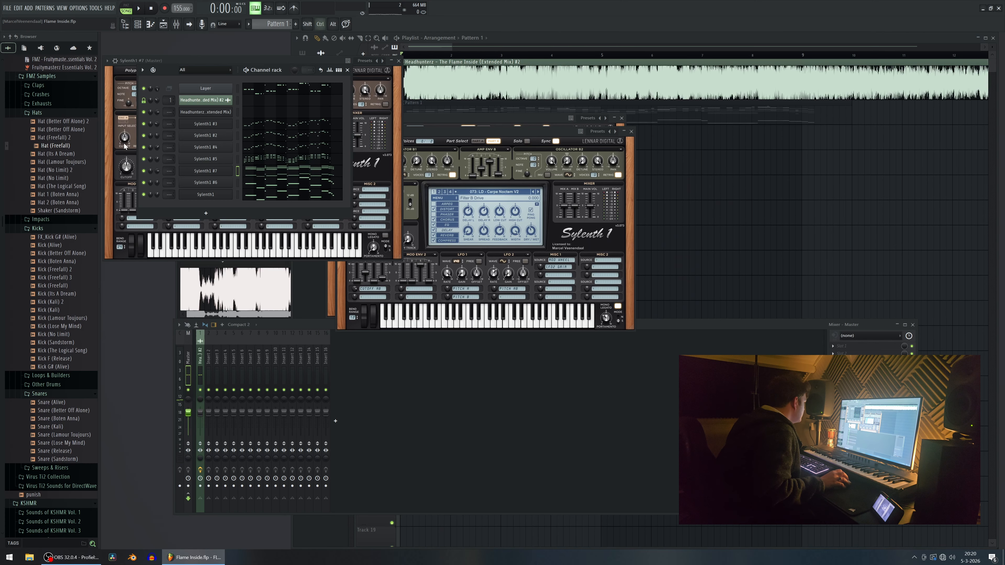
left_click(254, 176)
key("space")
left_click_drag(245, 303, 246, 299)
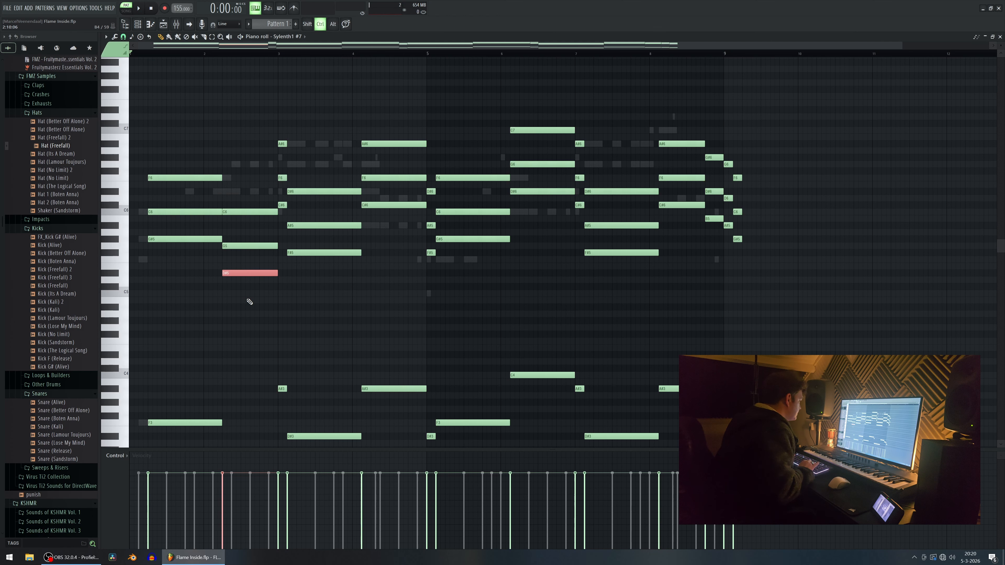
key("ctrl+Up")
key("space")
left_click_drag(279, 237, 272, 253)
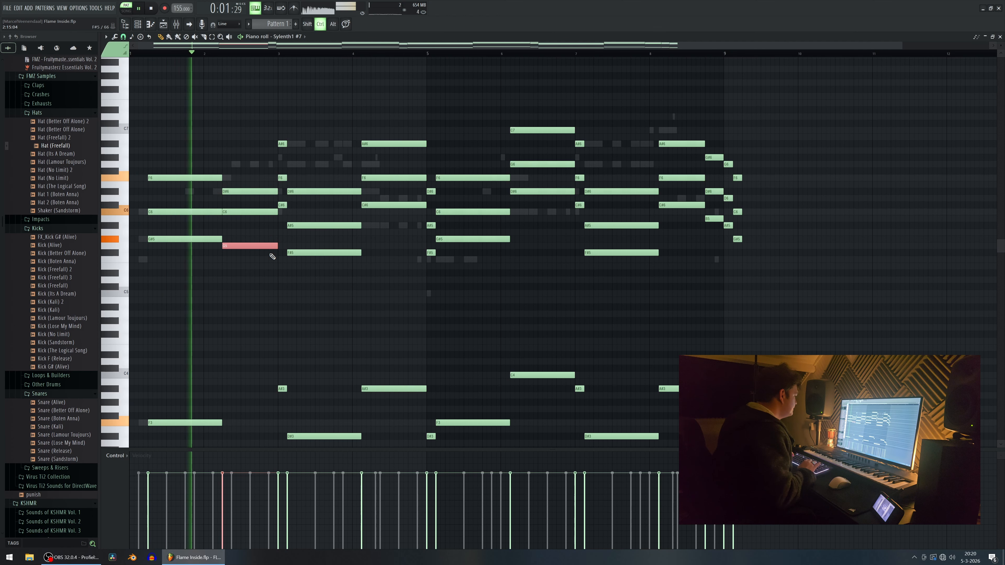
key("ctrl+Up")
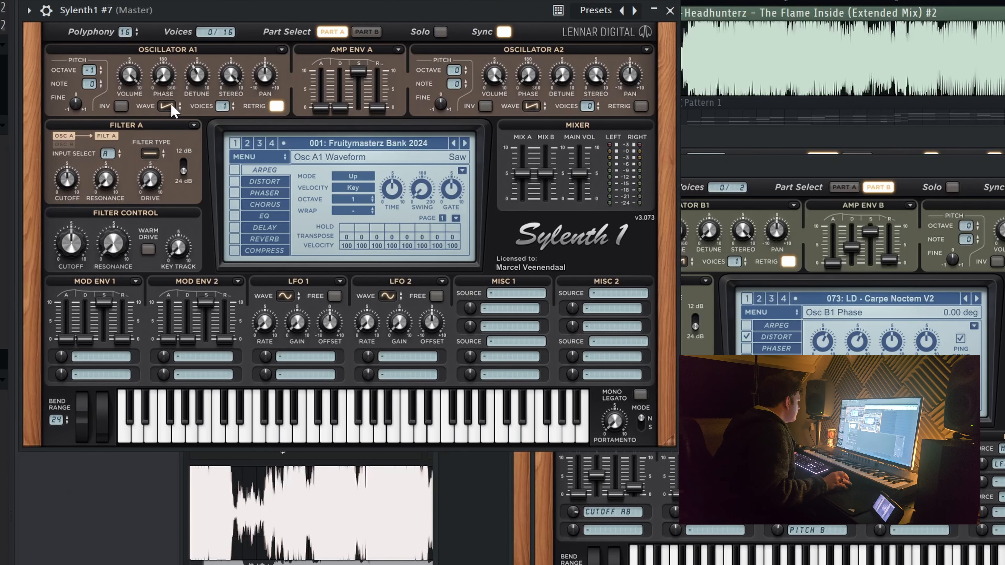
Set oscillator A1 to a sine wave at octave 0 and shape amp envelope A with zero sustain, longer decay and 4.6 release.
left_click(171, 104)
left_click_drag(358, 71, 365, 289)
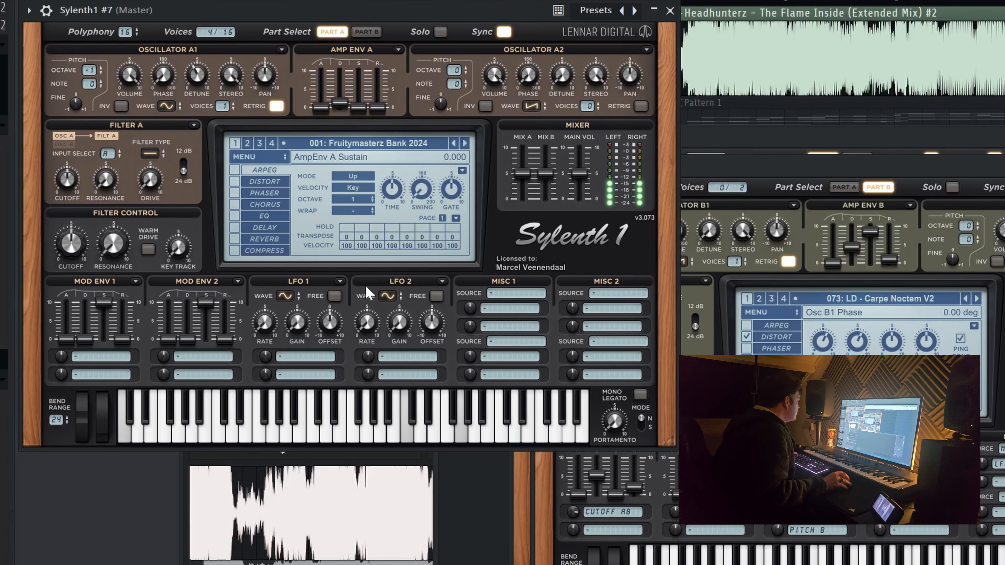
left_click_drag(91, 74, 90, 68)
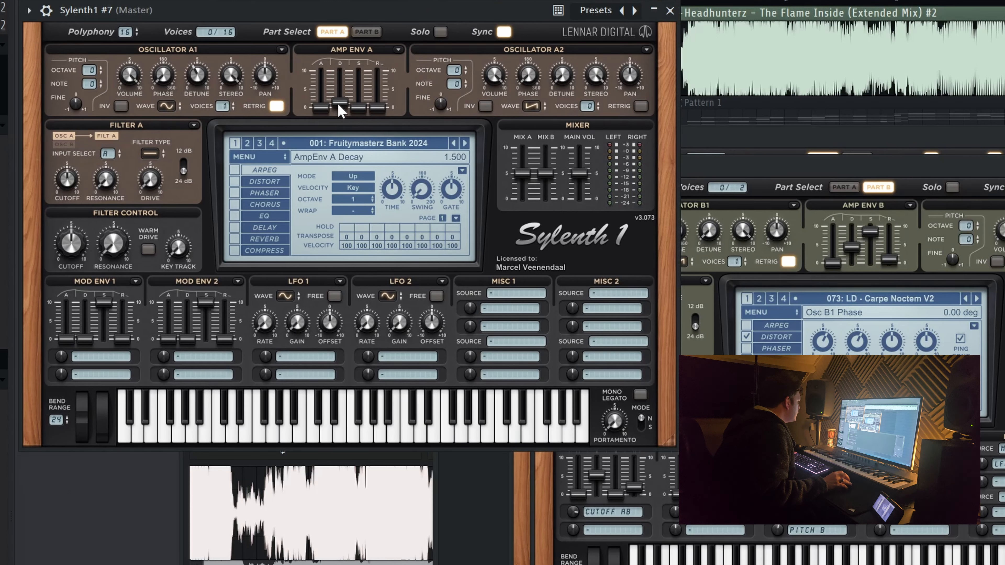
scroll(381, 111, "up", 4)
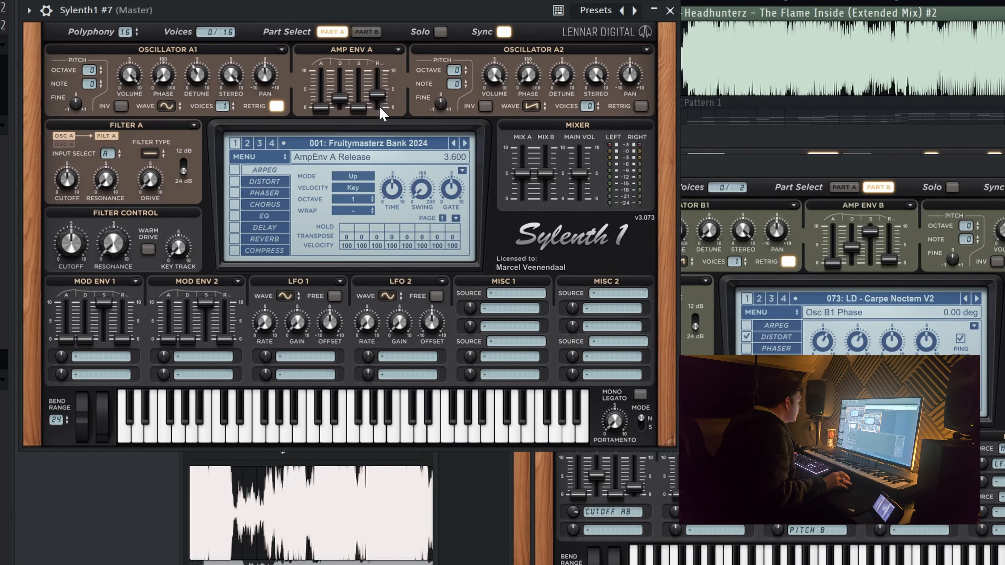
scroll(344, 106, "up", 2)
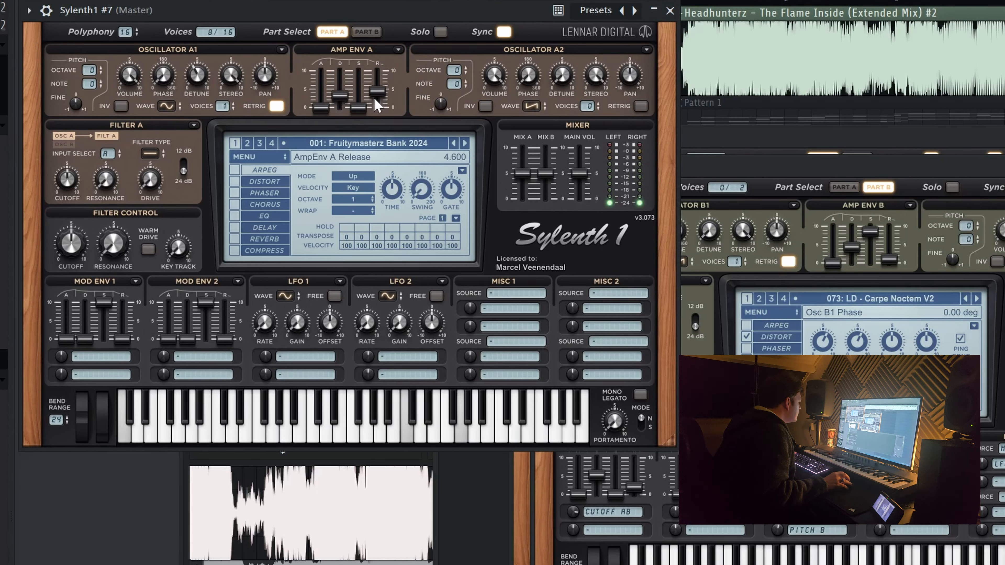
Add a one-voice sine on oscillator A2 at octave +1 and volume 10, and set amp envelope A's release to 5.1.
scroll(550, 110, "down", 1)
scroll(589, 107, "up", 1)
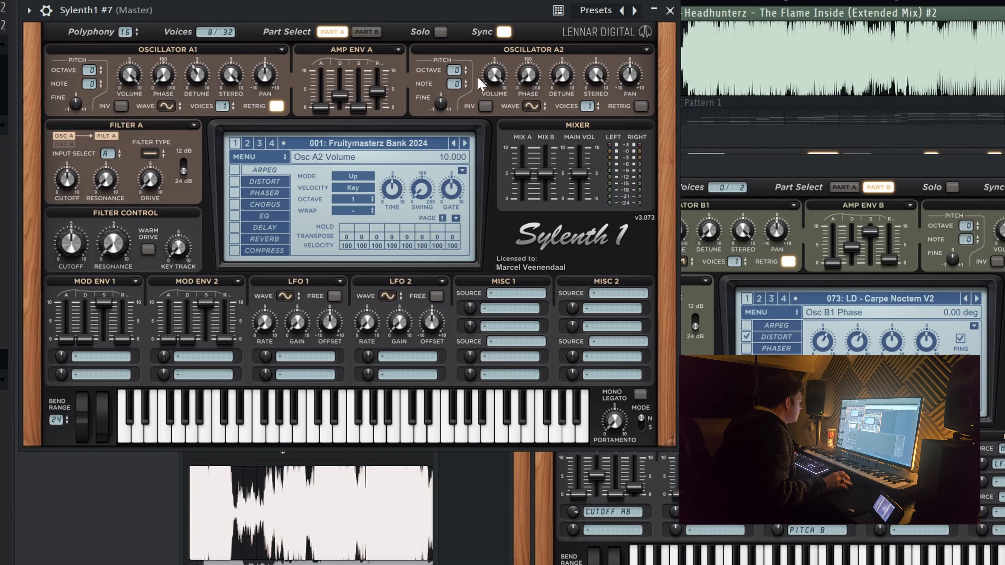
scroll(464, 71, "up", 1)
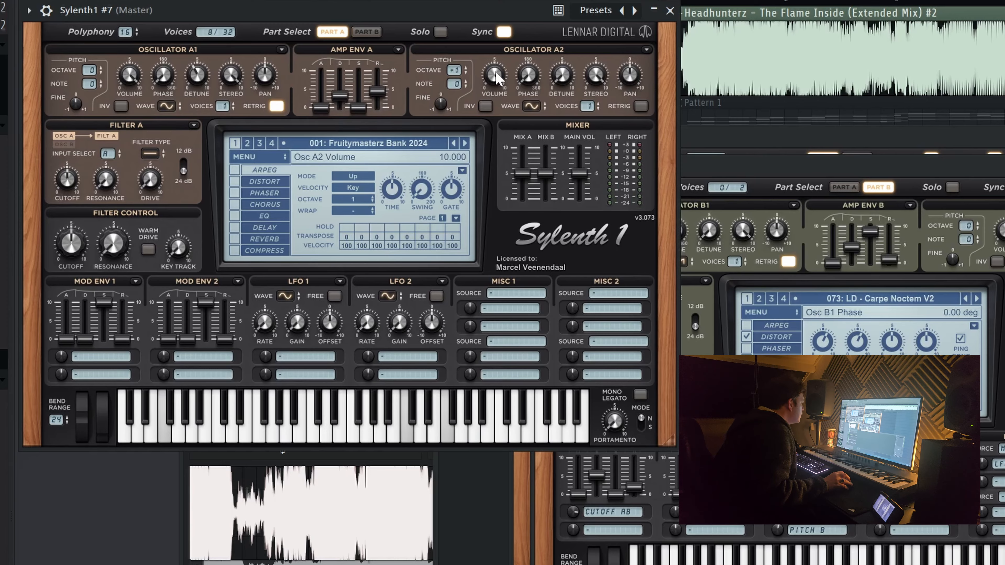
scroll(382, 99, "up", 2)
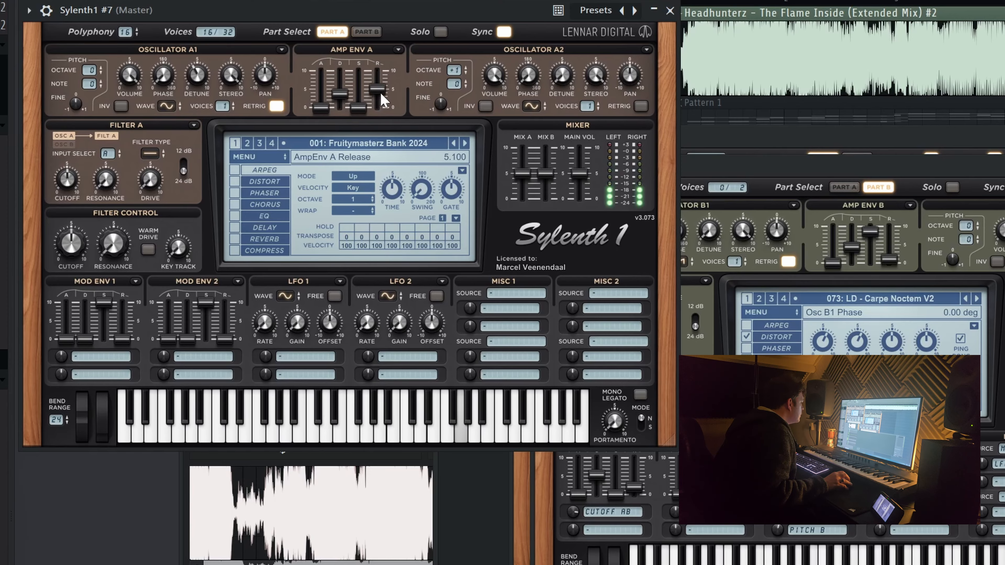